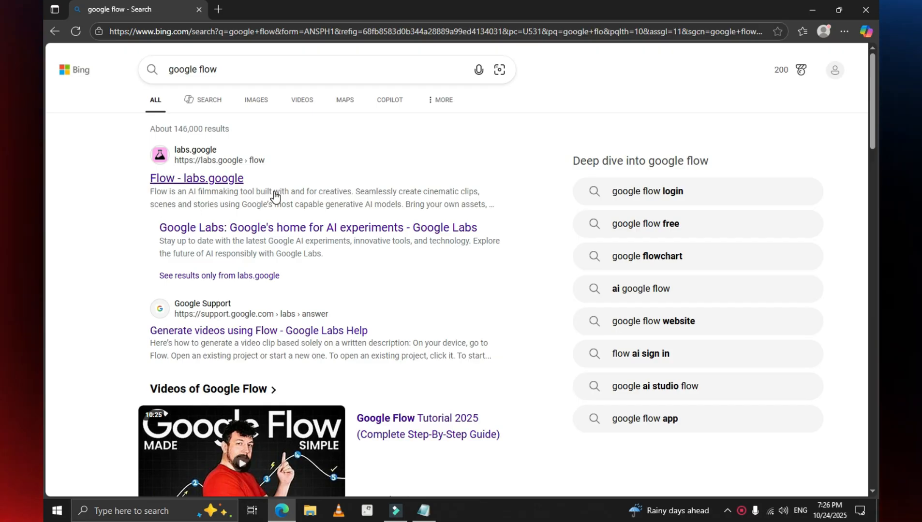
Step: Open the Google Flow site from the search results and sign in to Flow with the personal Google account
{"action": "left_click", "coordinate": [208, 178]}
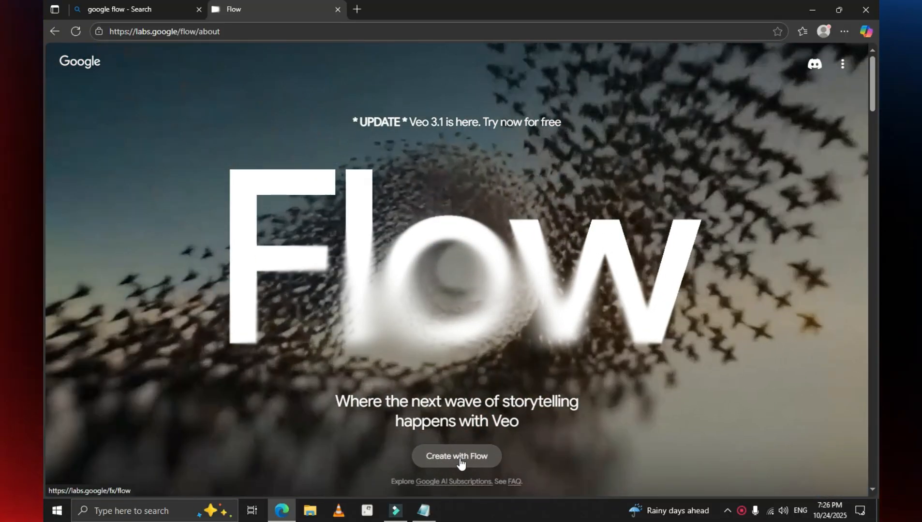
{"action": "left_click", "coordinate": [469, 457]}
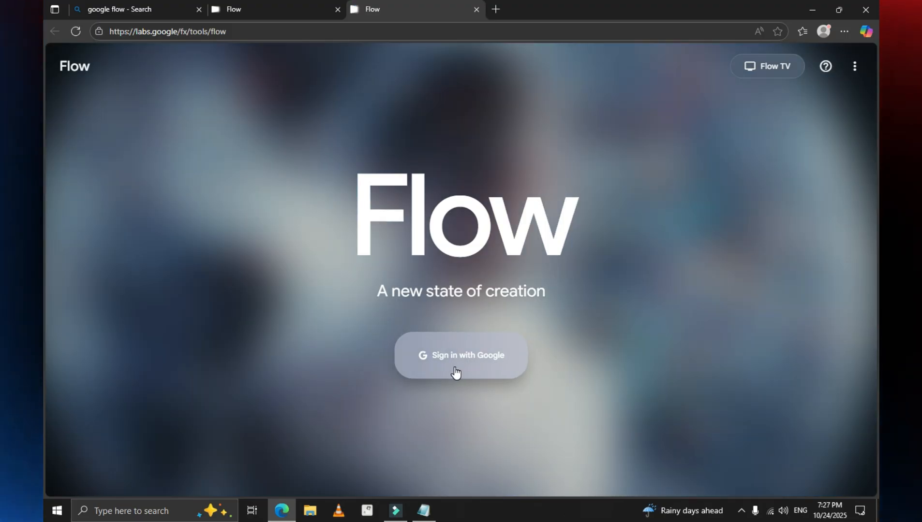
{"action": "left_click", "coordinate": [454, 373]}
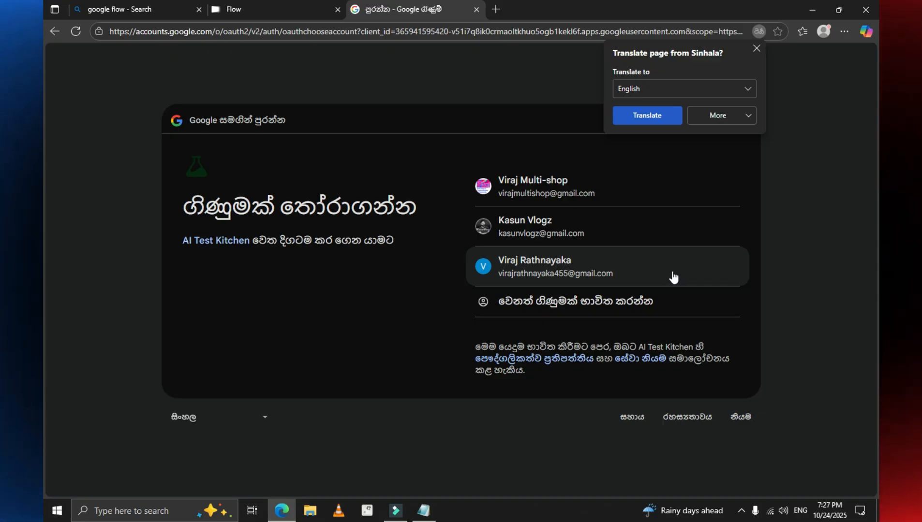
{"action": "left_click", "coordinate": [593, 266]}
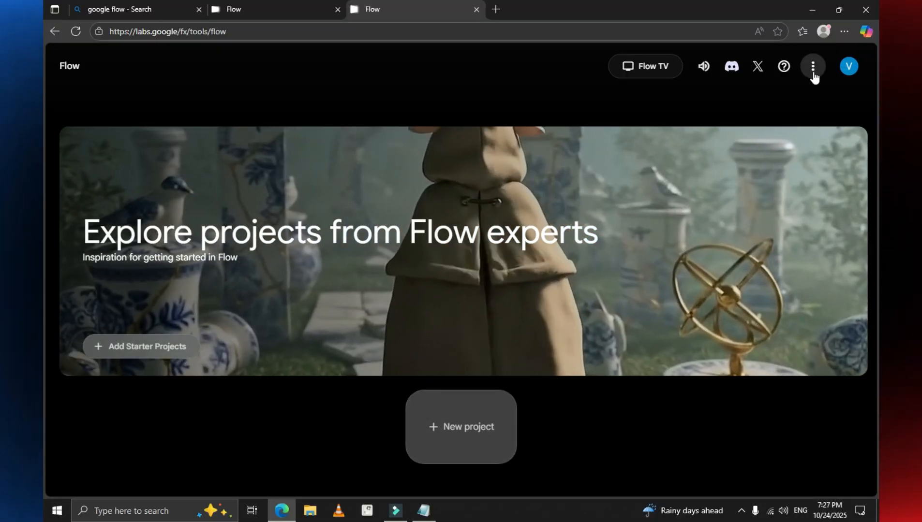
Step: Examine the account's AI credits and compare the Google AI Plus, Pro and Ultra plans, closing the plans page and account details when done
{"action": "left_click", "coordinate": [813, 70]}
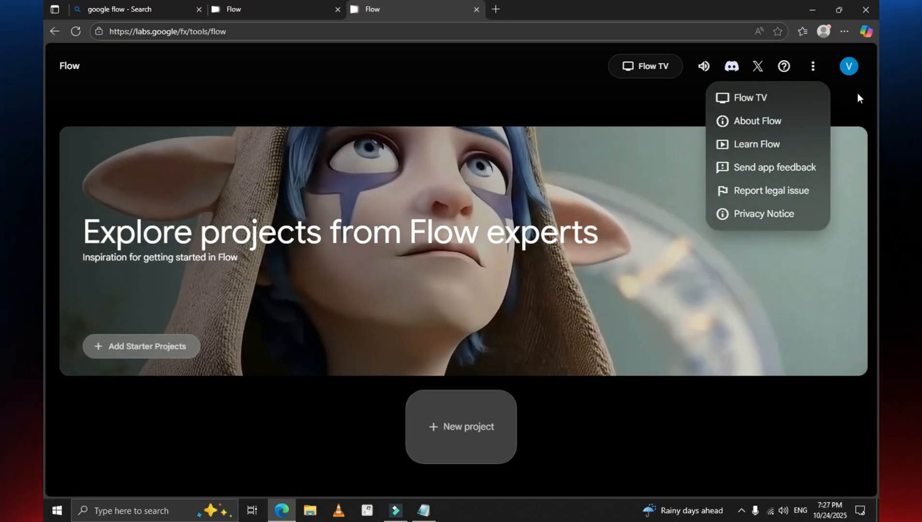
{"action": "left_click", "coordinate": [857, 92]}
{"action": "left_click", "coordinate": [848, 73]}
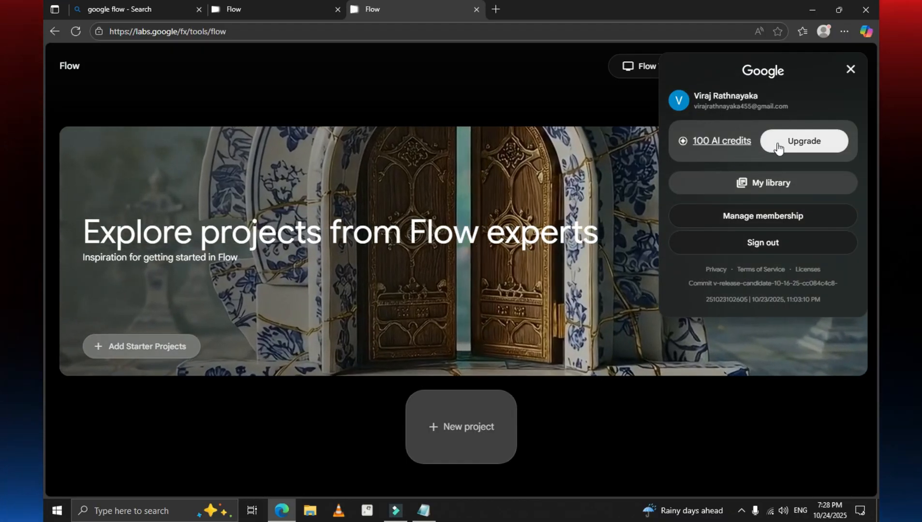
{"action": "left_click", "coordinate": [777, 148]}
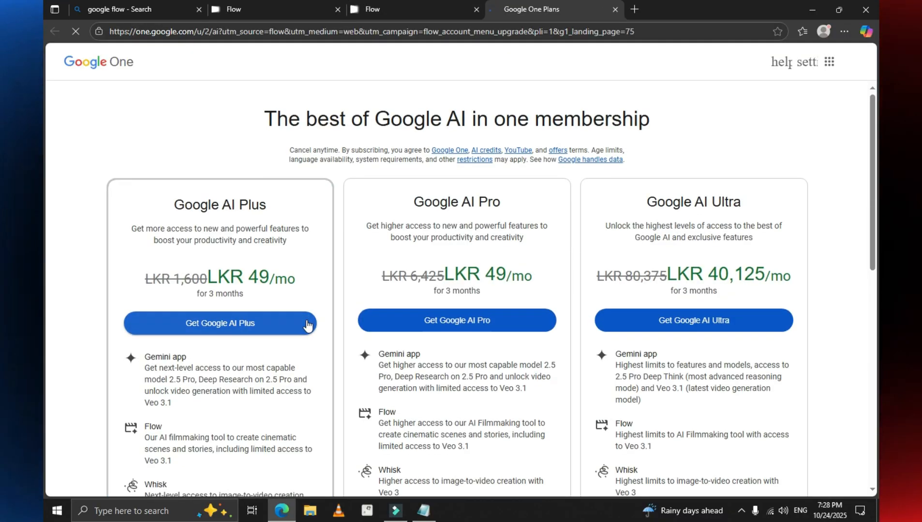
{"action": "scroll", "coordinate": [239, 333], "scroll_direction": "down", "scroll_amount": 2}
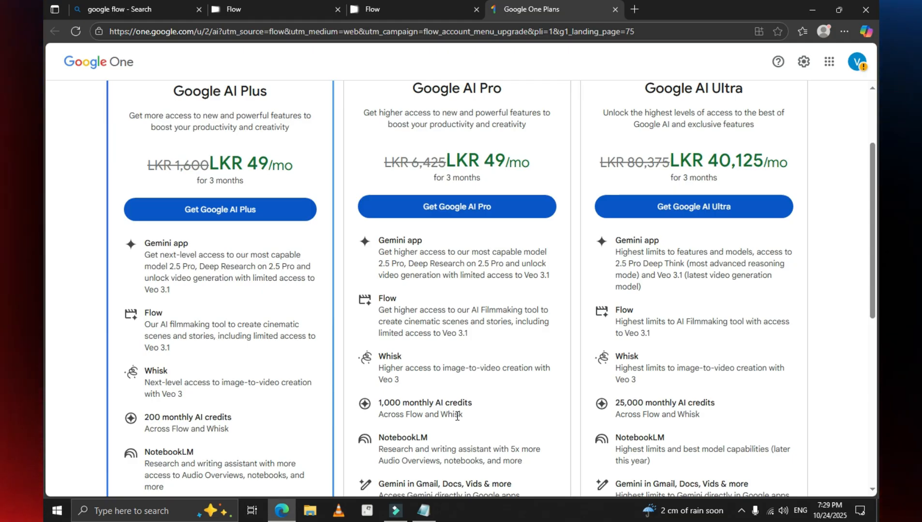
{"action": "scroll", "coordinate": [457, 416], "scroll_direction": "up", "scroll_amount": 1}
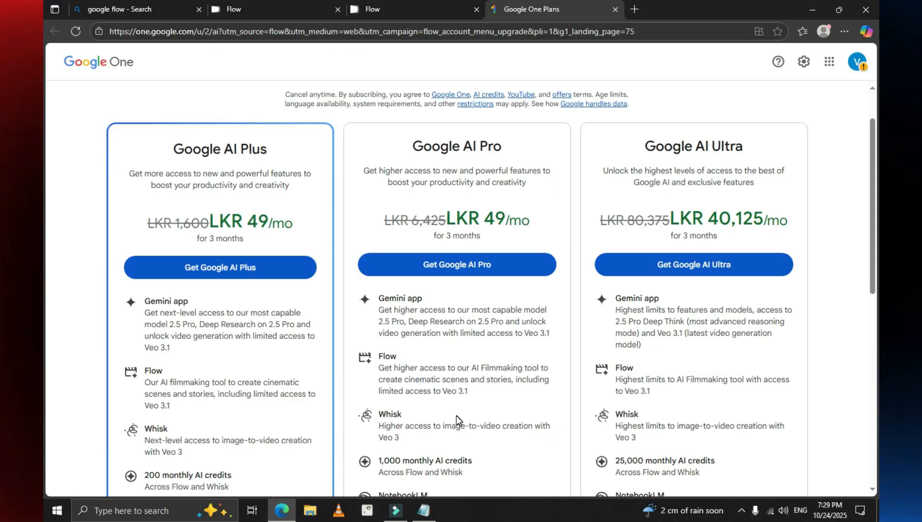
{"action": "scroll", "coordinate": [456, 415], "scroll_direction": "down", "scroll_amount": 1}
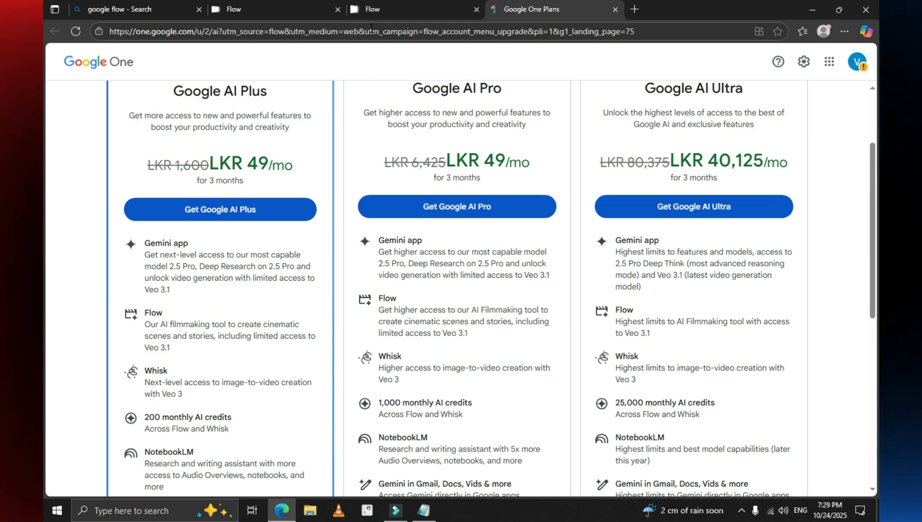
{"action": "left_click", "coordinate": [615, 10]}
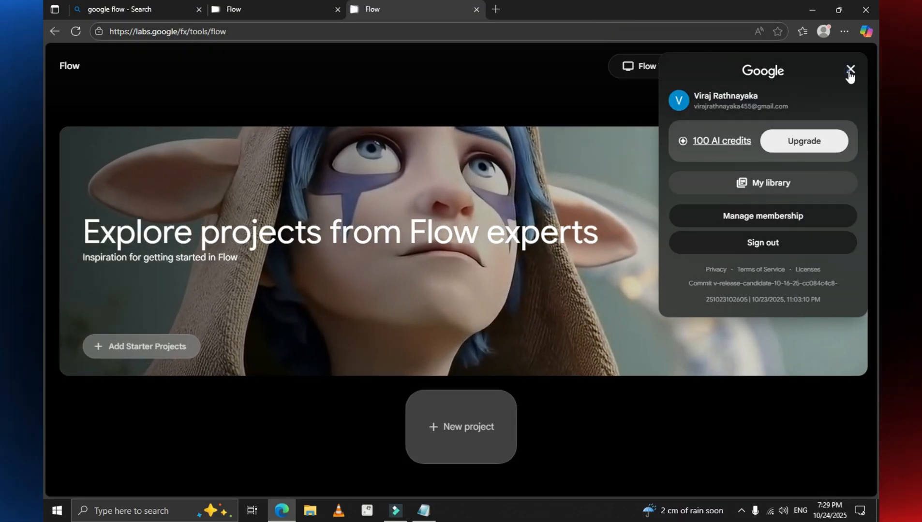
{"action": "left_click", "coordinate": [849, 70]}
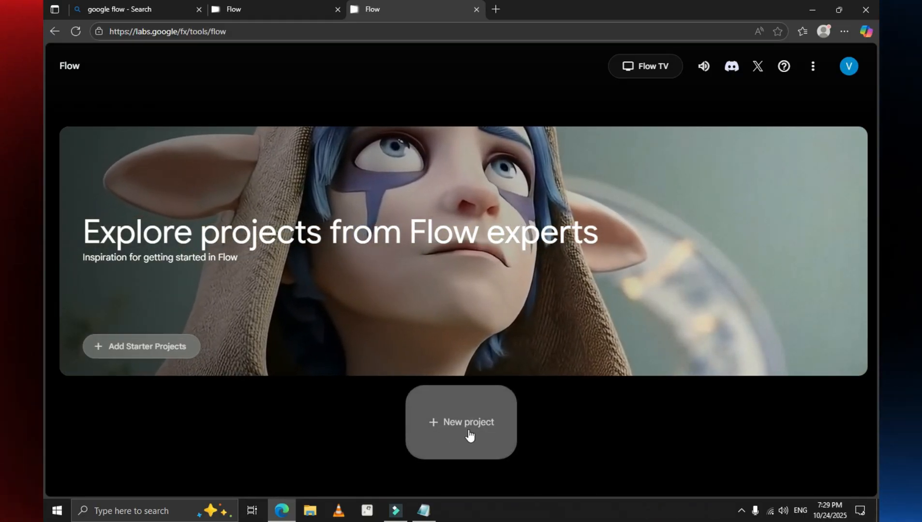
Step: Create a new Flow project and activate its text-to-video prompt field
{"action": "left_click", "coordinate": [469, 431]}
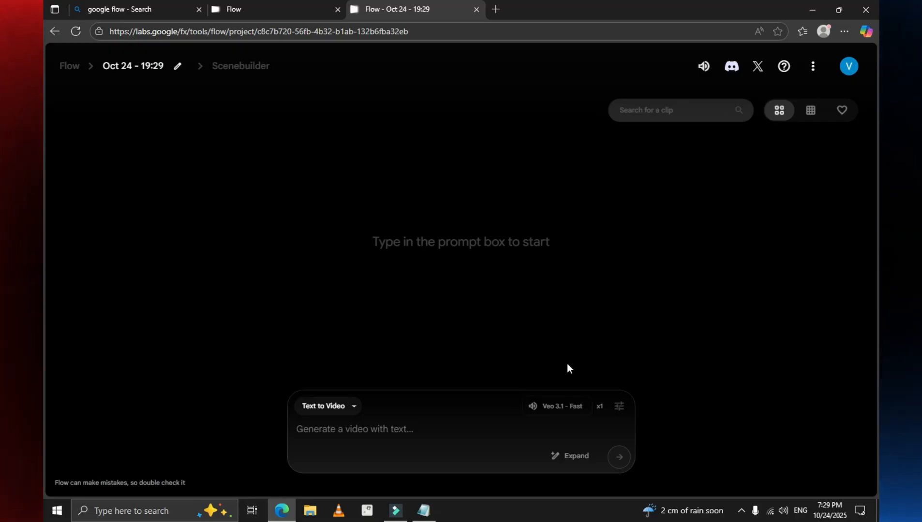
{"action": "left_click", "coordinate": [431, 425]}
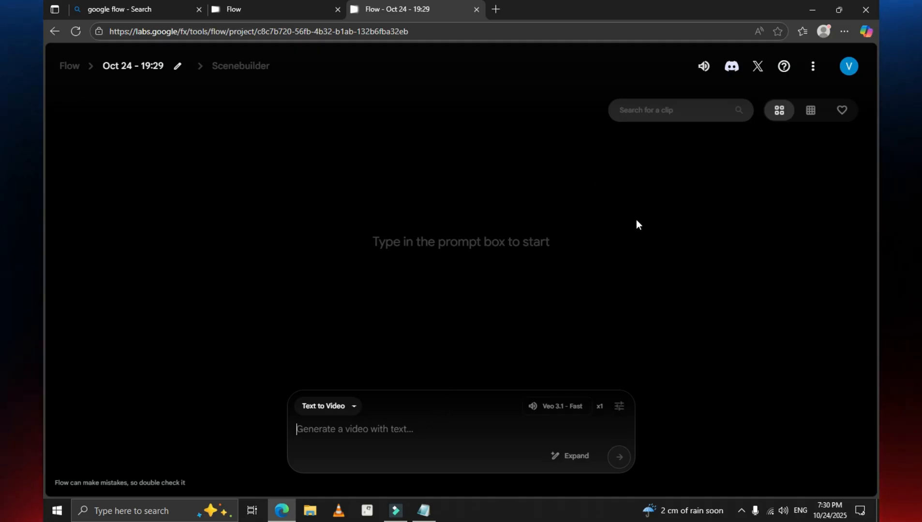
Step: Search for "google gemini" in a new tab, open the Gemini site and close the search results
{"action": "left_click", "coordinate": [499, 10]}
{"action": "left_click", "coordinate": [322, 79]}
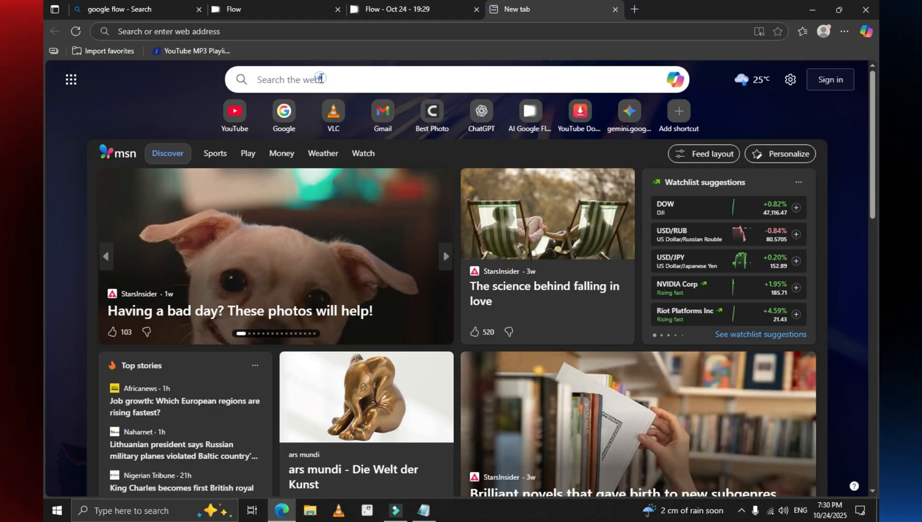
{"action": "type", "text": "google ge"}
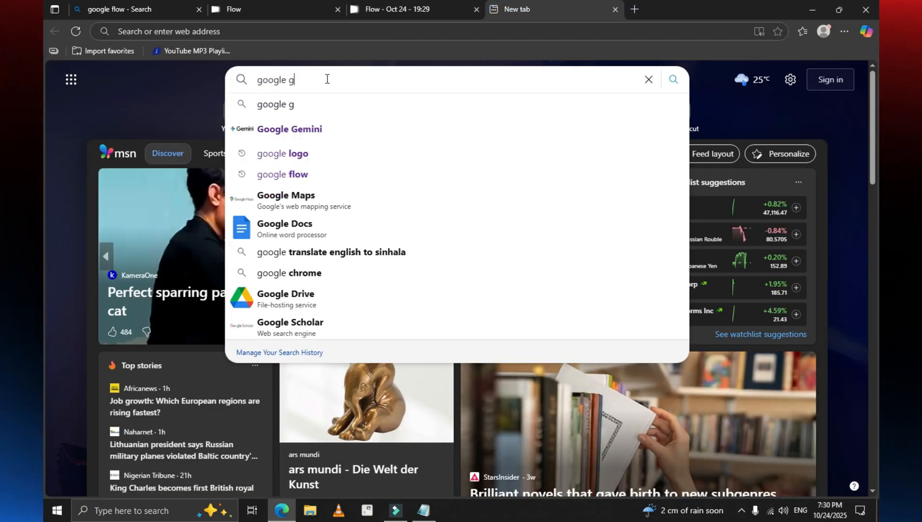
{"action": "left_click", "coordinate": [331, 128]}
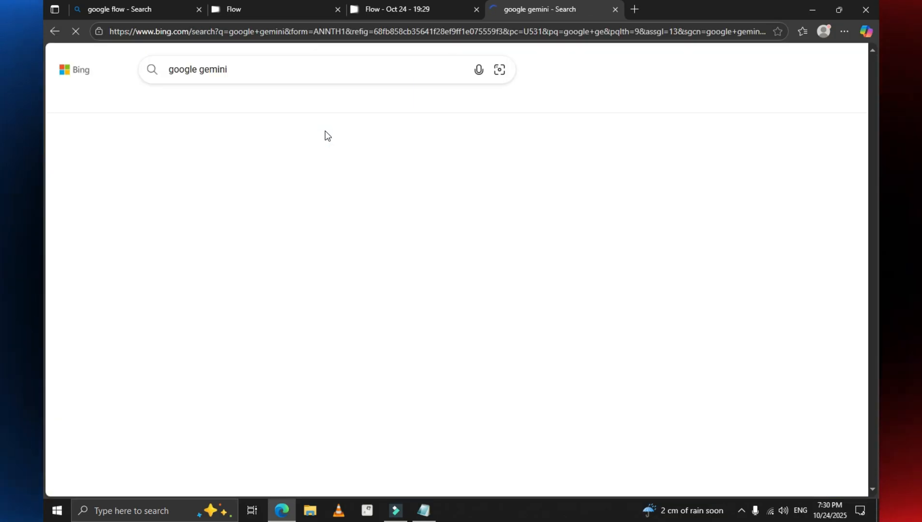
{"action": "left_click", "coordinate": [188, 220]}
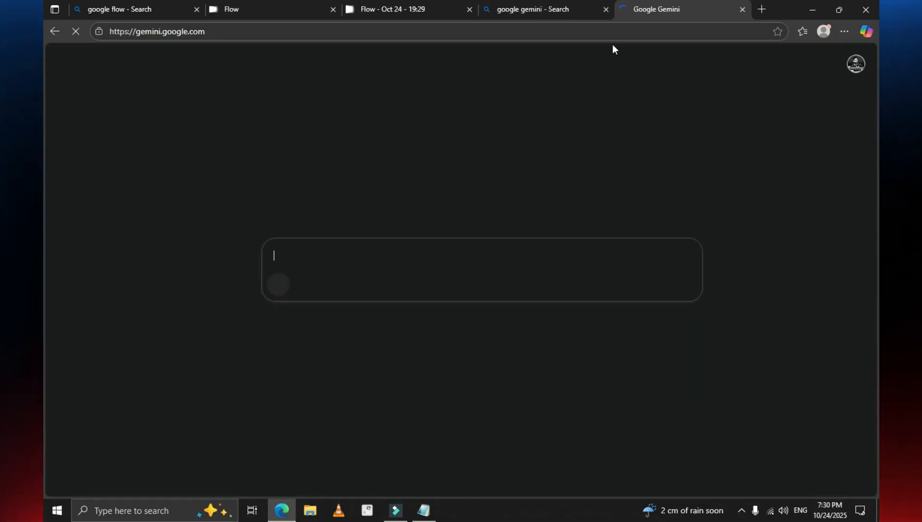
{"action": "left_click", "coordinate": [606, 9]}
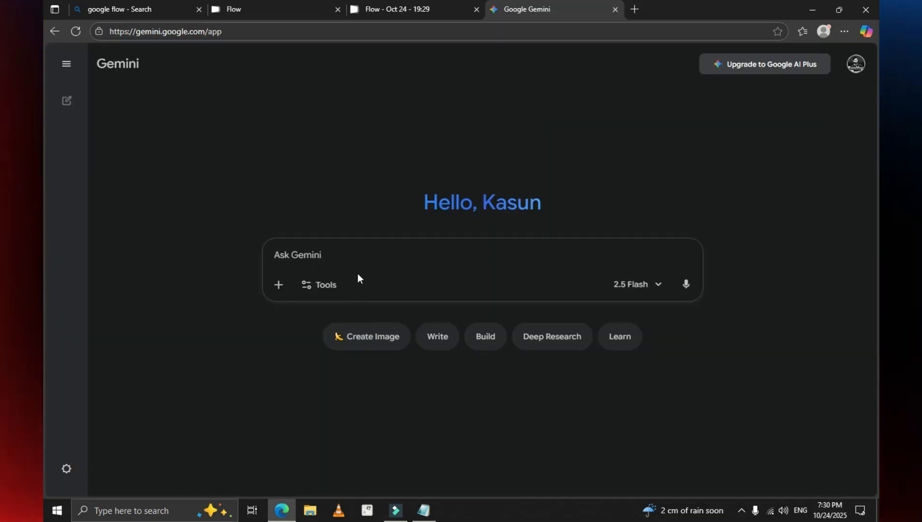
Step: Begin the Gemini prompt with "In a lan where wars were fought in the past, a king fights bravely."
{"action": "left_click", "coordinate": [362, 256]}
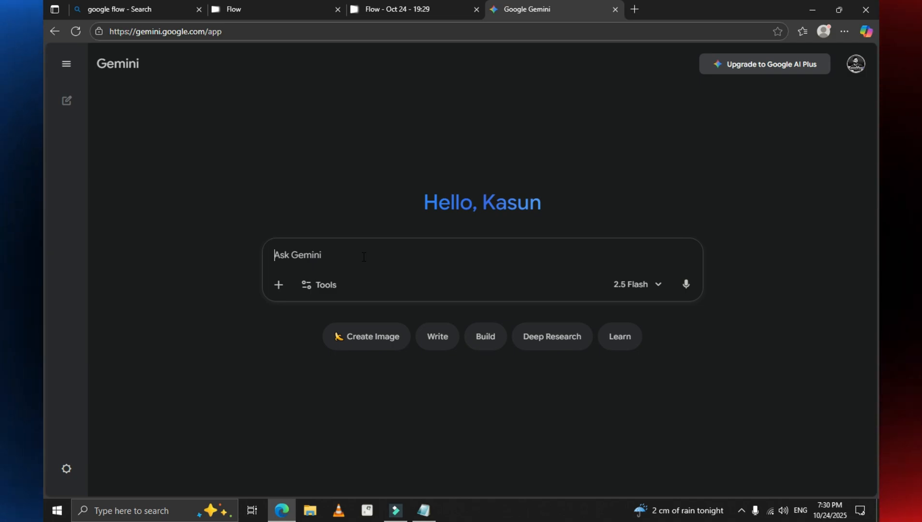
{"action": "type", "text": "In a lan where"}
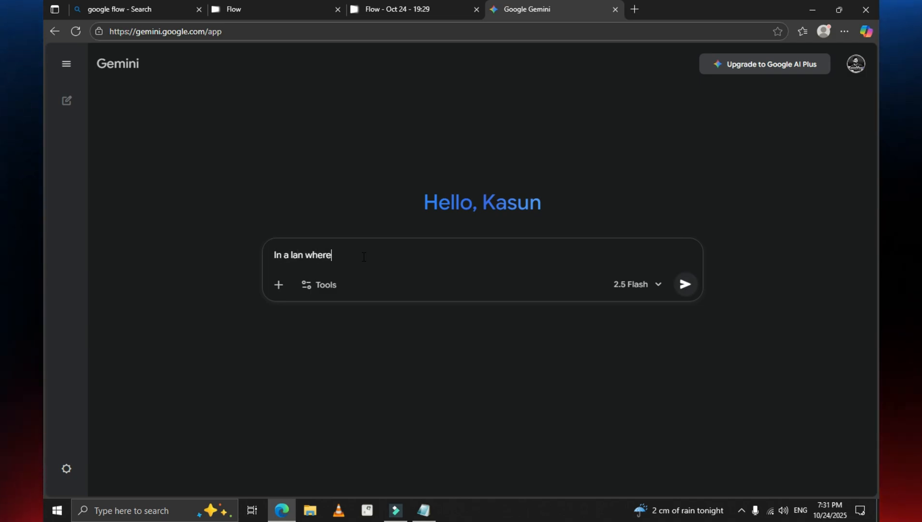
{"action": "type", "text": " wars were fought in the past, a"}
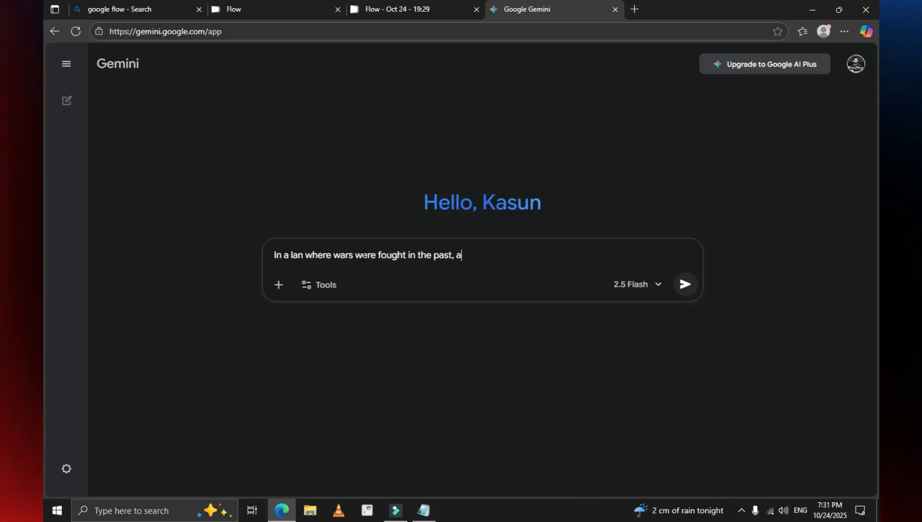
{"action": "type", "text": " king fights b"}
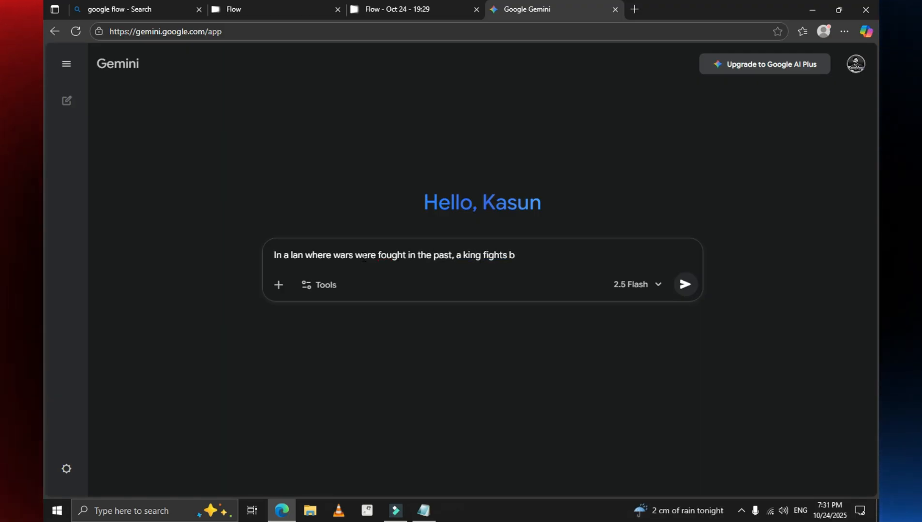
{"action": "type", "text": "ravely"}
{"action": "key", "text": "BackSpace"}
{"action": "type", "text": ". Af"}
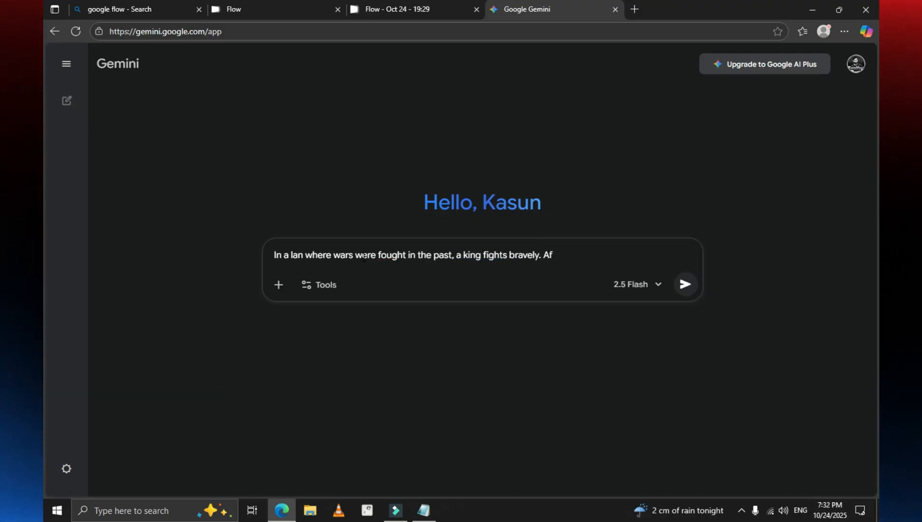
{"action": "type", "text": "ter fighting each of them, the king a"}
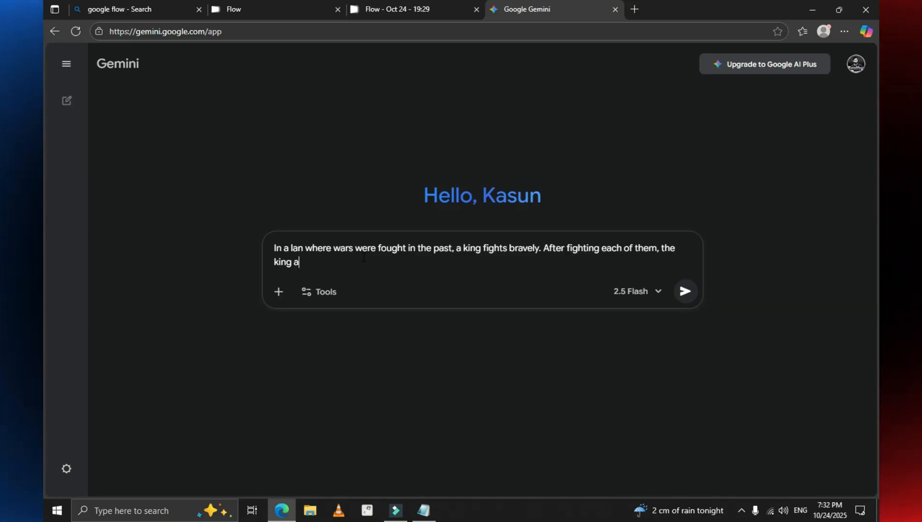
{"action": "type", "text": "dvances a little and shouts,"}
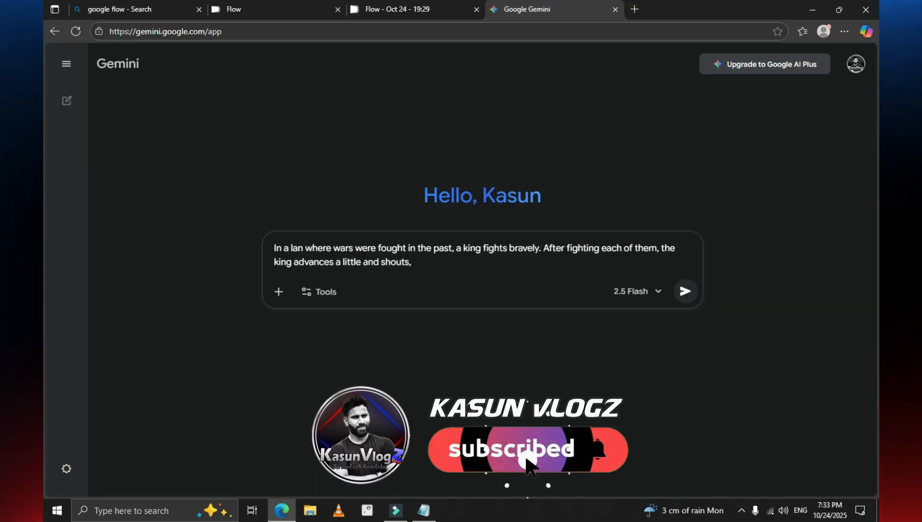
{"action": "type", "text": " \"you warriors, we must fight to "}
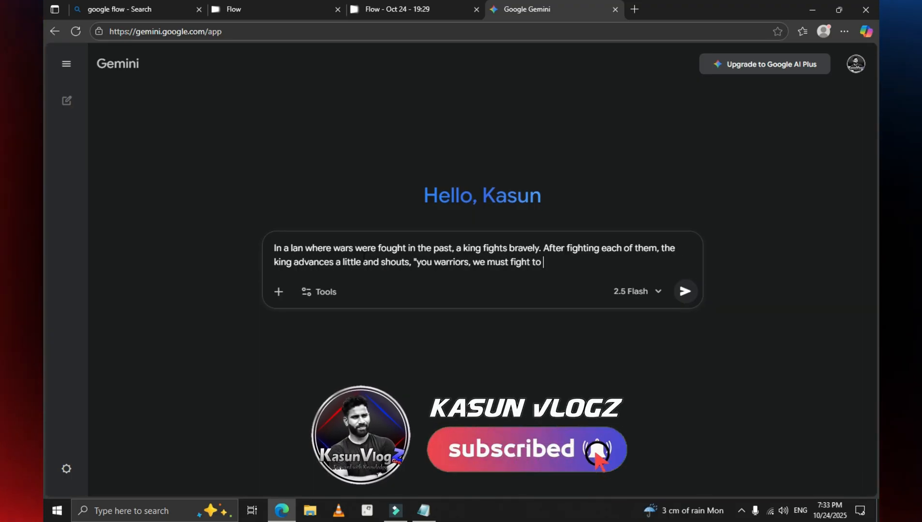
{"action": "type", "text": "protect our land.. Hey"}
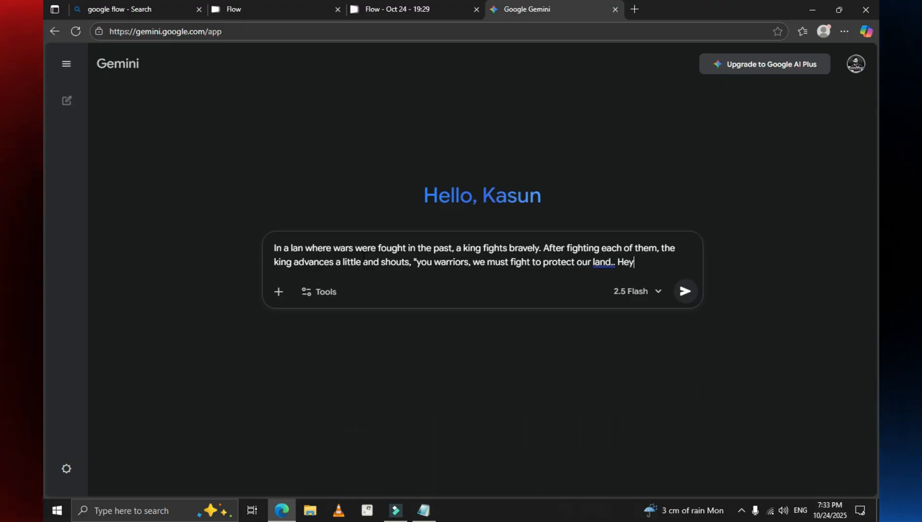
{"action": "type", "text": "...\" and then prepare"}
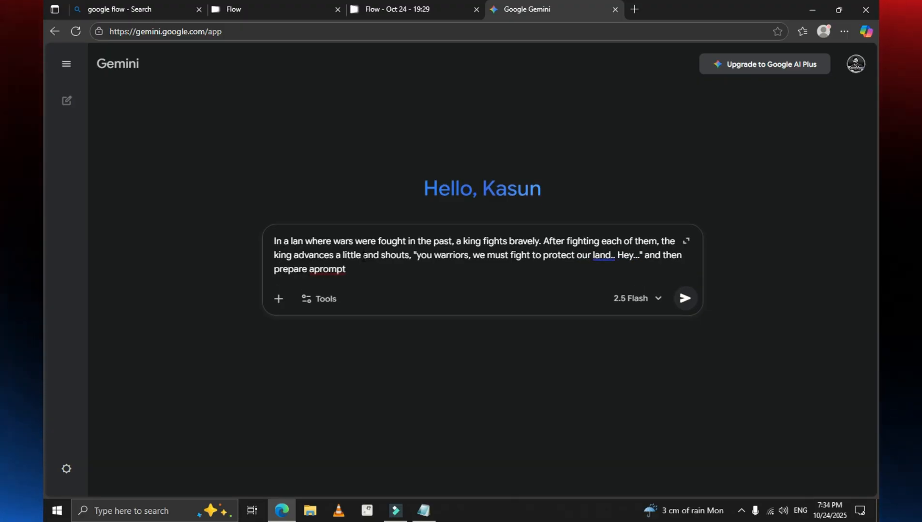
{"action": "type", "text": " a prompt for a video in which he fights bravely again"}
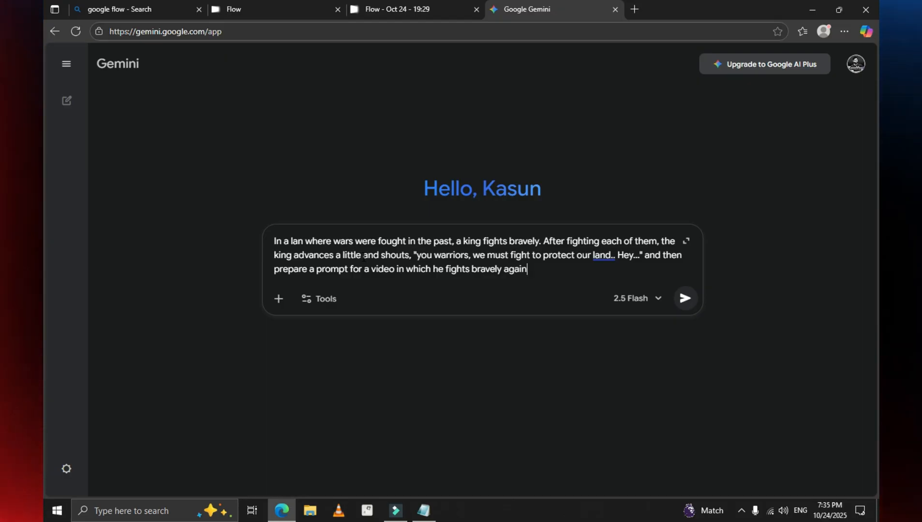
{"action": "type", "text": "."}
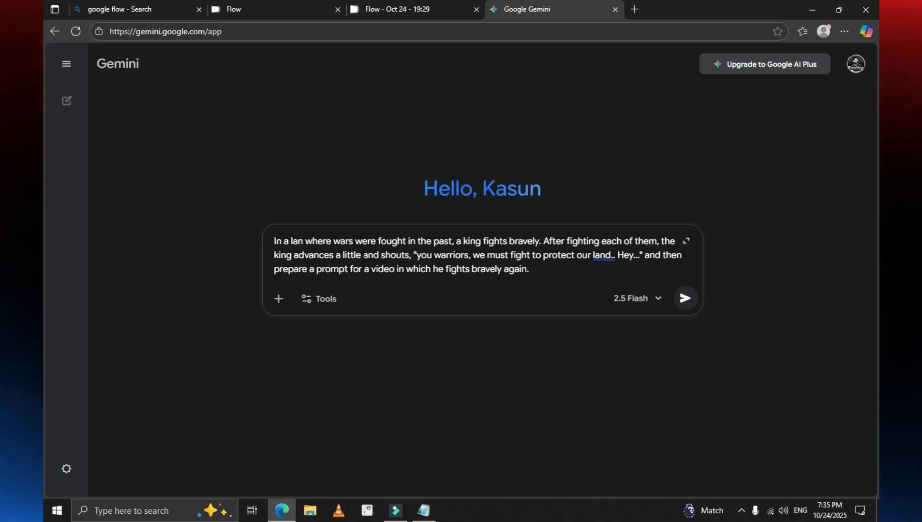
Step: Finish the prompt with ..." and then prepare a prompt for a video in which he fights bravely again. Submit it to Gemini
{"action": "key", "text": "Return"}
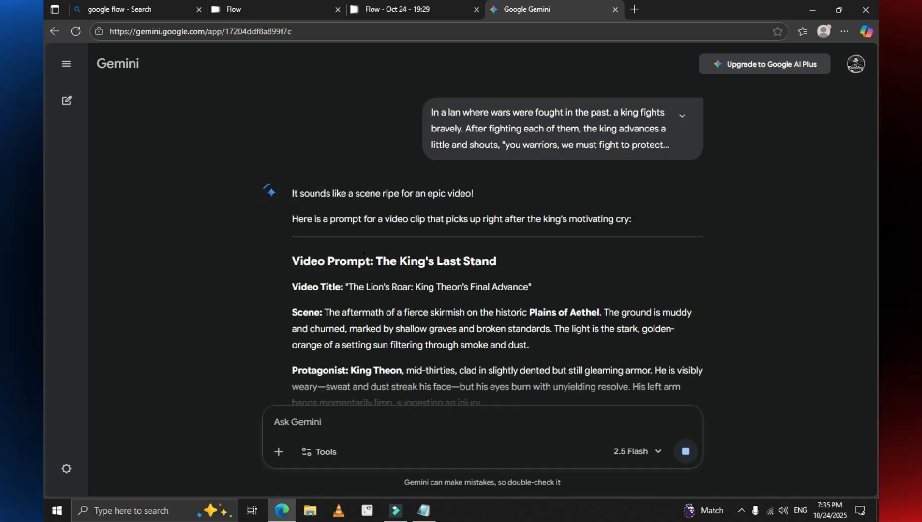
Step: Read through Gemini's generated video prompt, from its action sequence back to the opening scene description
{"action": "scroll", "coordinate": [547, 308], "scroll_direction": "down", "scroll_amount": 12}
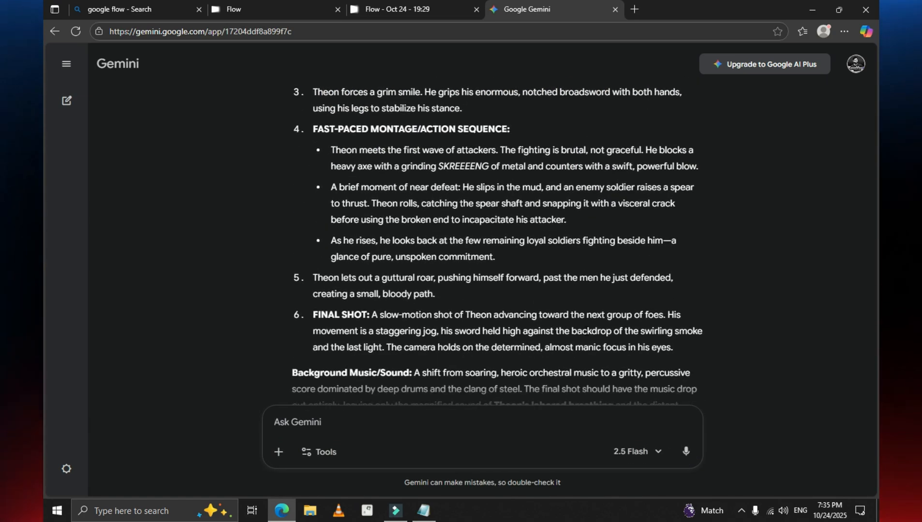
{"action": "scroll", "coordinate": [569, 325], "scroll_direction": "up", "scroll_amount": 3}
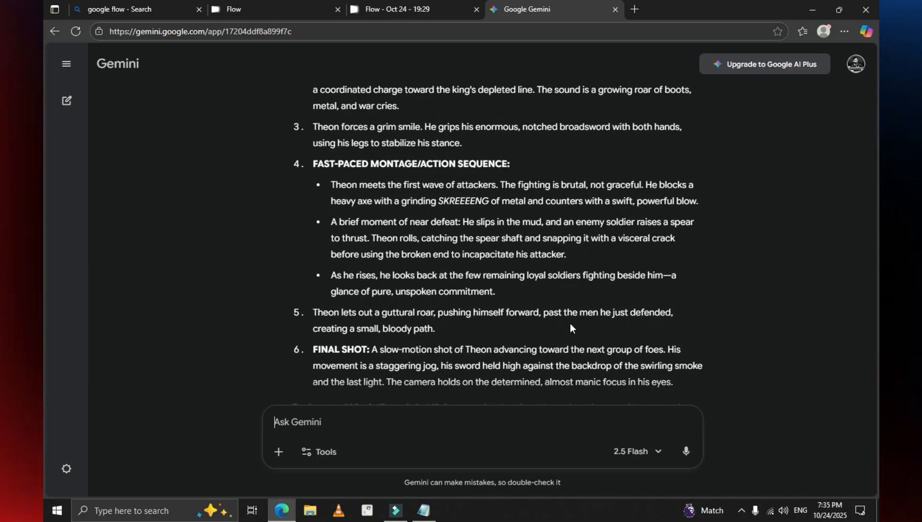
{"action": "scroll", "coordinate": [570, 325], "scroll_direction": "up", "scroll_amount": 1}
{"action": "scroll", "coordinate": [570, 323], "scroll_direction": "up", "scroll_amount": 5}
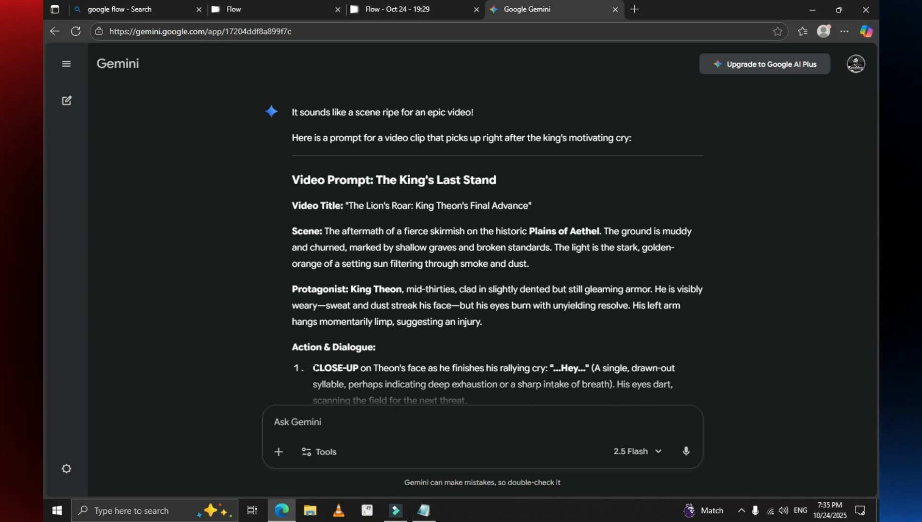
Step: Open WordPad, then return to Gemini's generated video prompt in the browser
{"action": "scroll", "coordinate": [319, 377], "scroll_direction": "up", "scroll_amount": 1}
{"action": "scroll", "coordinate": [324, 387], "scroll_direction": "down", "scroll_amount": 3}
{"action": "left_click", "coordinate": [57, 511]}
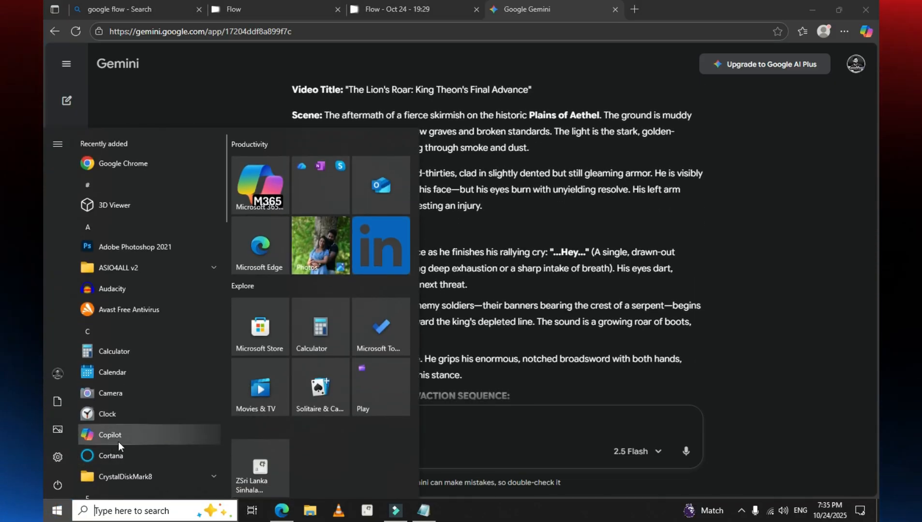
{"action": "type", "text": "wo"}
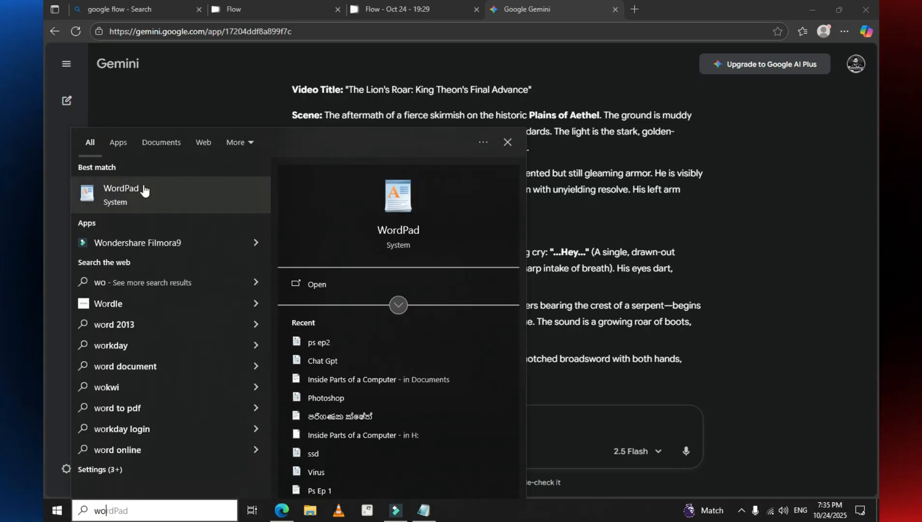
{"action": "left_click", "coordinate": [143, 190]}
{"action": "left_click", "coordinate": [876, 278]}
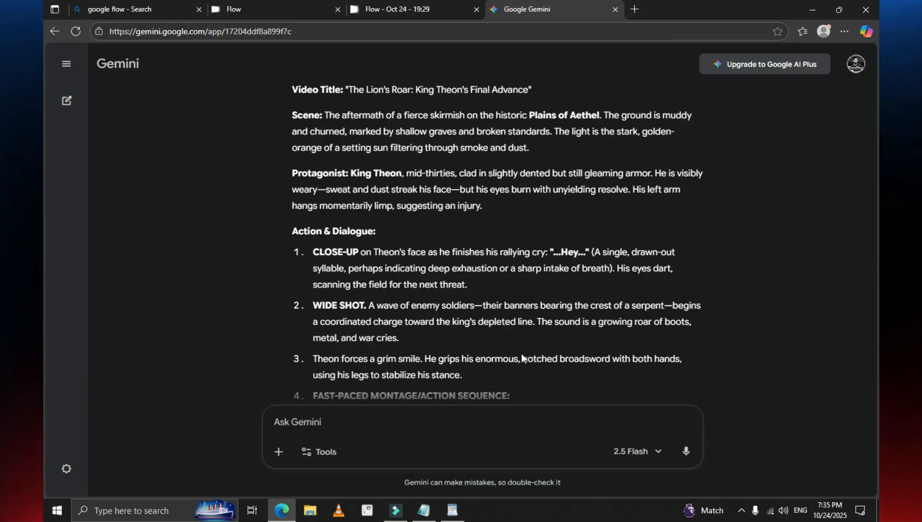
Step: Copy Gemini's full video prompt, starting from the heading "Video Prompt: The King's Last Stand"
{"action": "scroll", "coordinate": [476, 382], "scroll_direction": "up", "scroll_amount": 4}
{"action": "scroll", "coordinate": [298, 229], "scroll_direction": "down", "scroll_amount": 1}
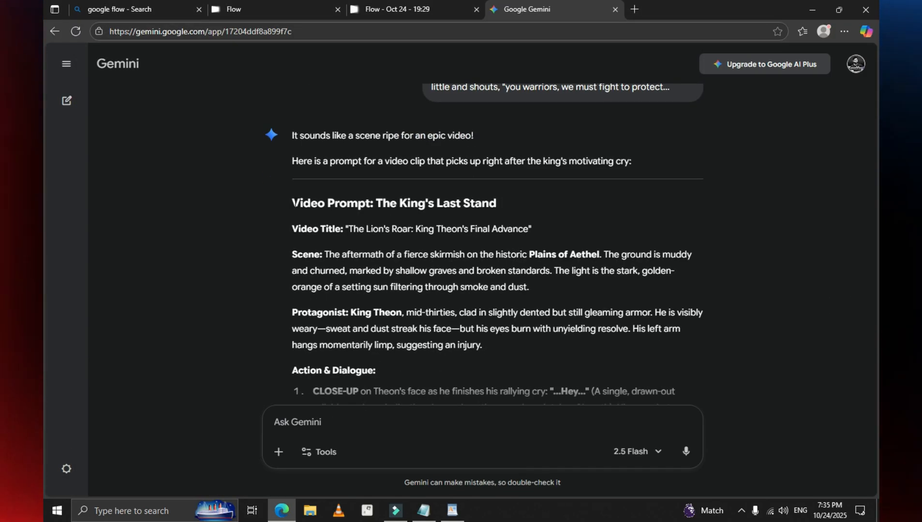
{"action": "left_click_drag", "start_coordinate": [293, 203], "coordinate": [456, 395]}
{"action": "scroll", "coordinate": [421, 237], "scroll_direction": "up", "scroll_amount": 9}
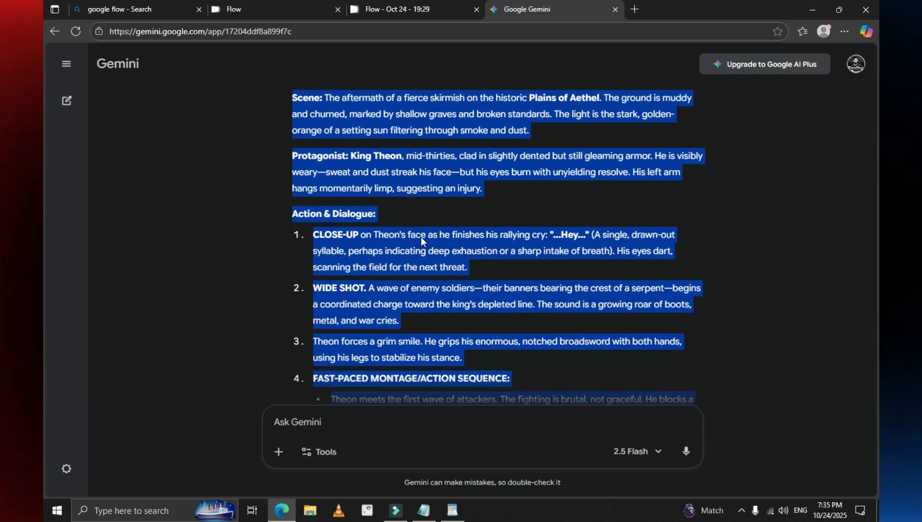
{"action": "scroll", "coordinate": [421, 237], "scroll_direction": "up", "scroll_amount": 3}
{"action": "right_click", "coordinate": [382, 235]}
{"action": "left_click", "coordinate": [401, 242]}
Step: Switch to WordPad and paste the copied video prompt into the blank document
{"action": "left_click", "coordinate": [452, 511]}
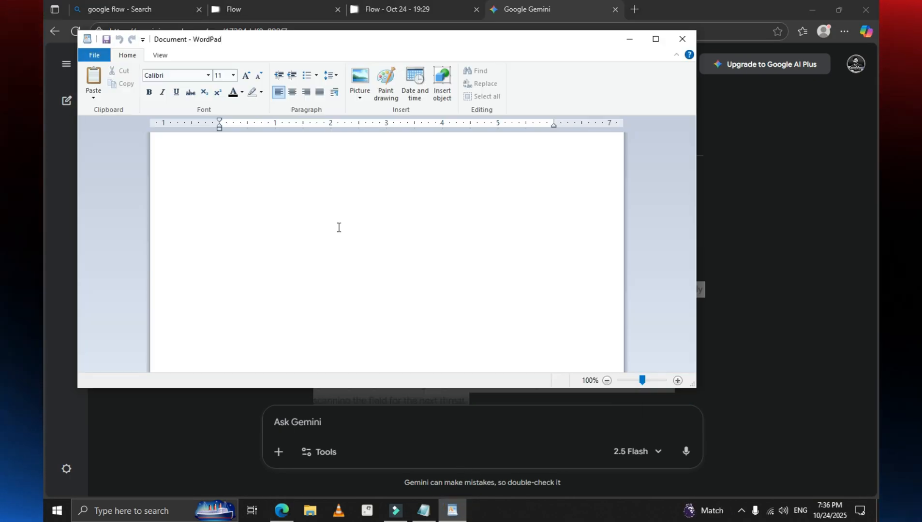
{"action": "key", "text": "ctrl+v"}
{"action": "scroll", "coordinate": [339, 241], "scroll_direction": "up", "scroll_amount": 5}
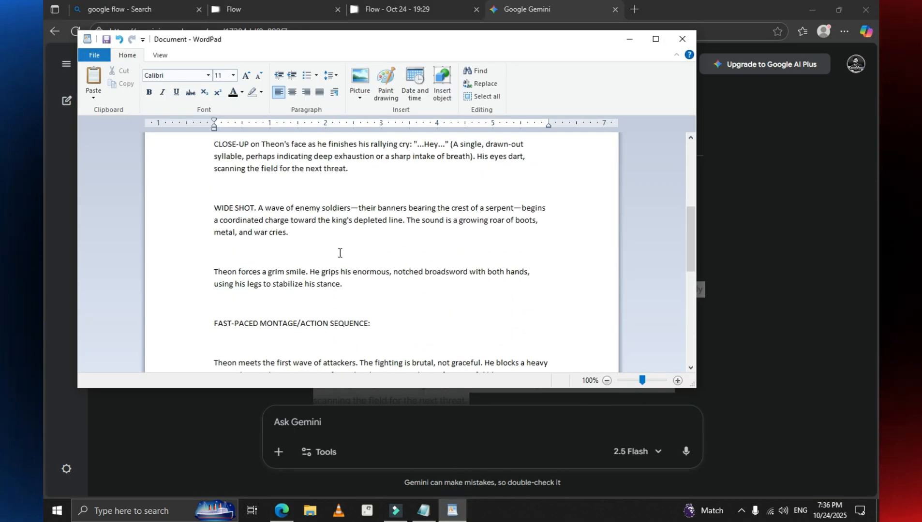
{"action": "scroll", "coordinate": [339, 252], "scroll_direction": "up", "scroll_amount": 6}
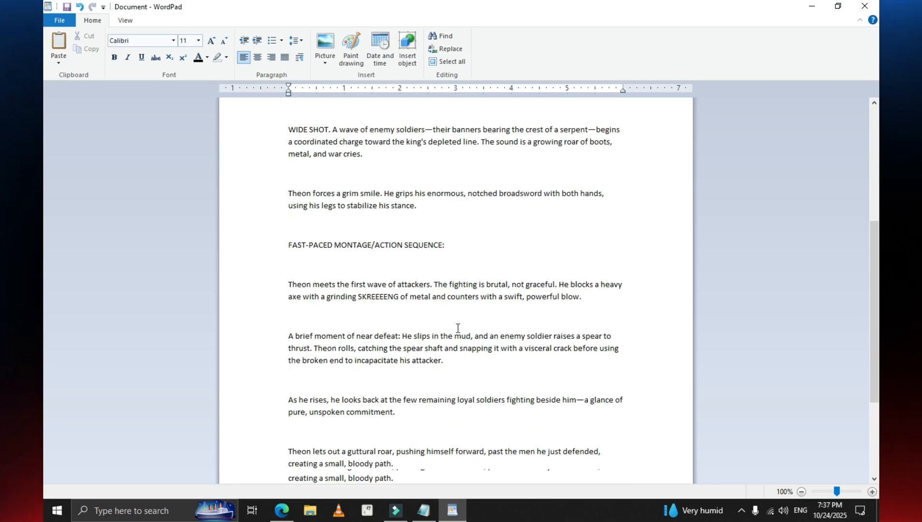
Step: Copy the whole video prompt from the WordPad document, through the Background Music/Sound paragraph
{"action": "scroll", "coordinate": [457, 328], "scroll_direction": "down", "scroll_amount": 4}
{"action": "scroll", "coordinate": [457, 329], "scroll_direction": "up", "scroll_amount": 7}
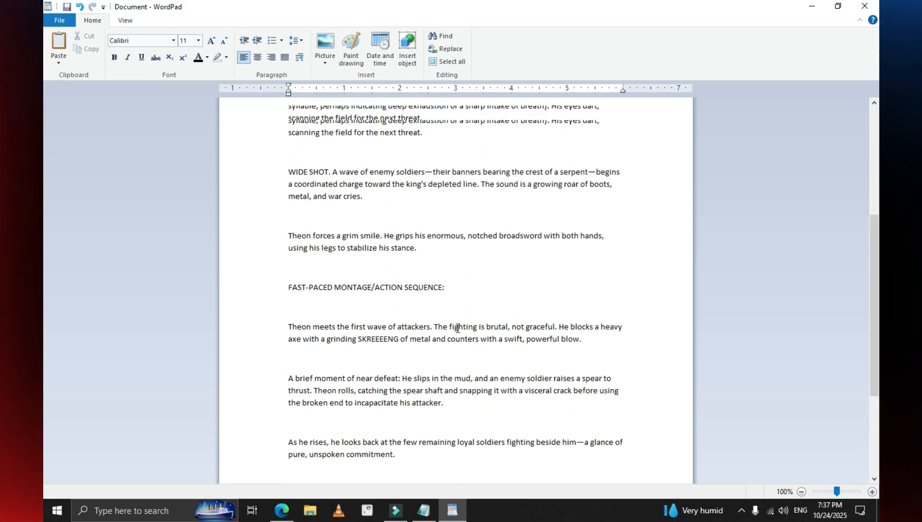
{"action": "left_click_drag", "start_coordinate": [285, 116], "coordinate": [525, 460]}
{"action": "right_click", "coordinate": [475, 452]}
{"action": "left_click", "coordinate": [500, 407]}
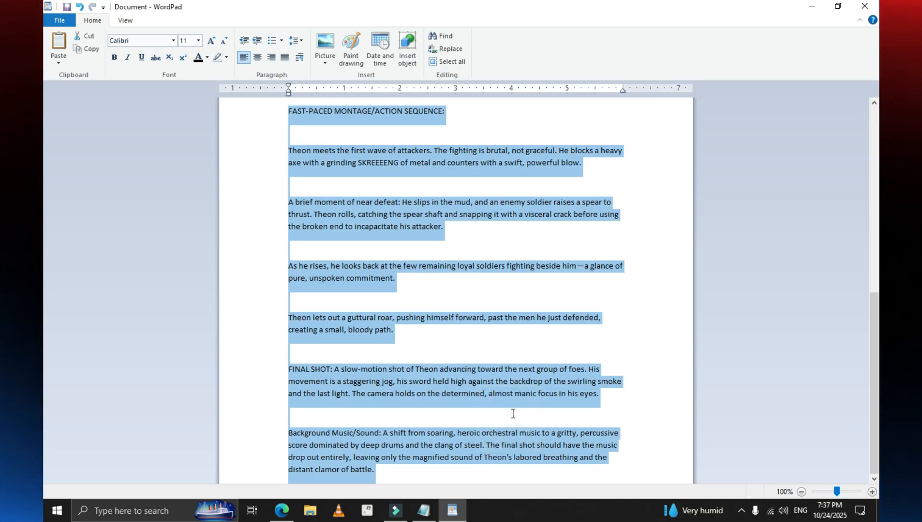
{"action": "scroll", "coordinate": [495, 414], "scroll_direction": "up", "scroll_amount": 10}
{"action": "scroll", "coordinate": [479, 445], "scroll_direction": "down", "scroll_amount": 5}
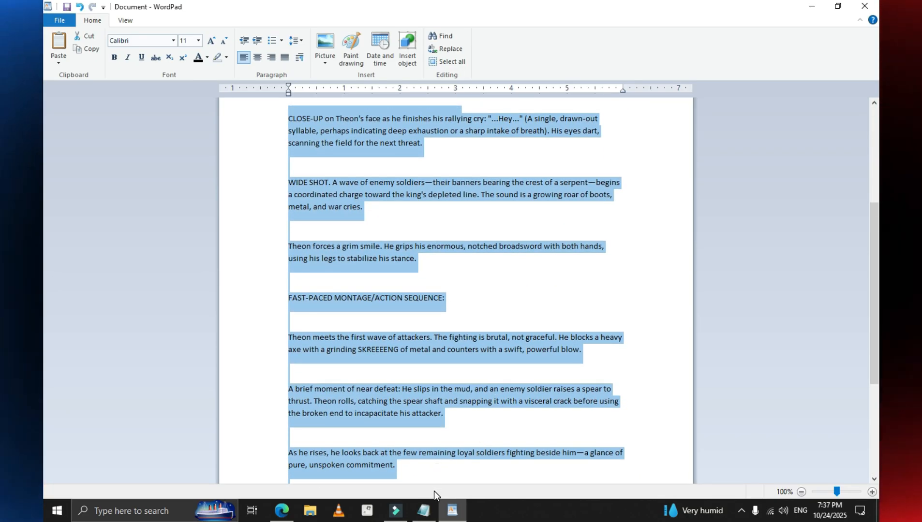
Step: Switch to the Flow project in the browser, paste the prompt as a Text to Video description, and generate the video
{"action": "left_click", "coordinate": [282, 510]}
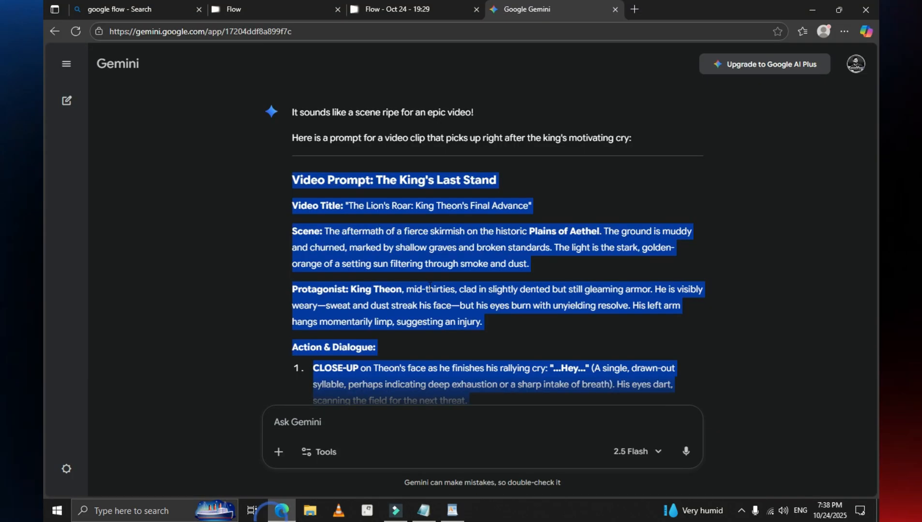
{"action": "left_click", "coordinate": [395, 11]}
{"action": "right_click", "coordinate": [344, 428]}
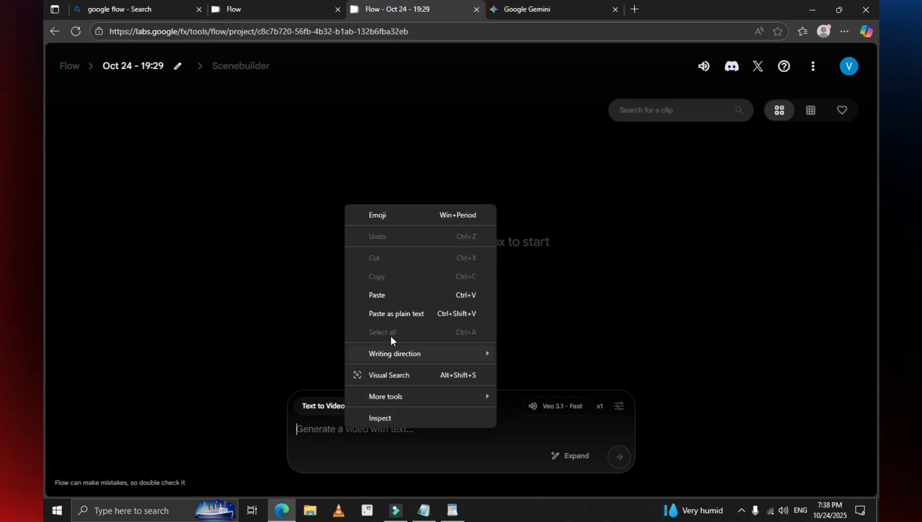
{"action": "left_click", "coordinate": [397, 298]}
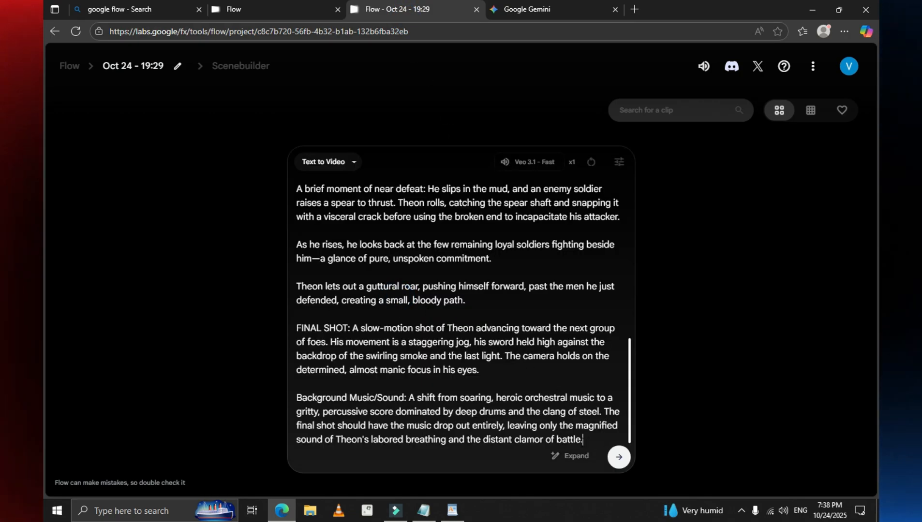
{"action": "left_click", "coordinate": [611, 459]}
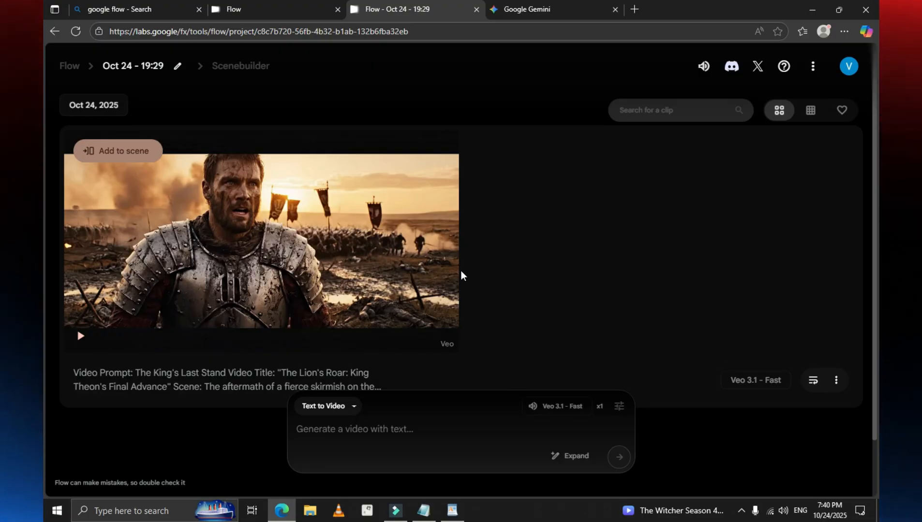
Step: Upscale the generated king video to 1080p and download the upscaled version
{"action": "mouse_move", "coordinate": [327, 272]}
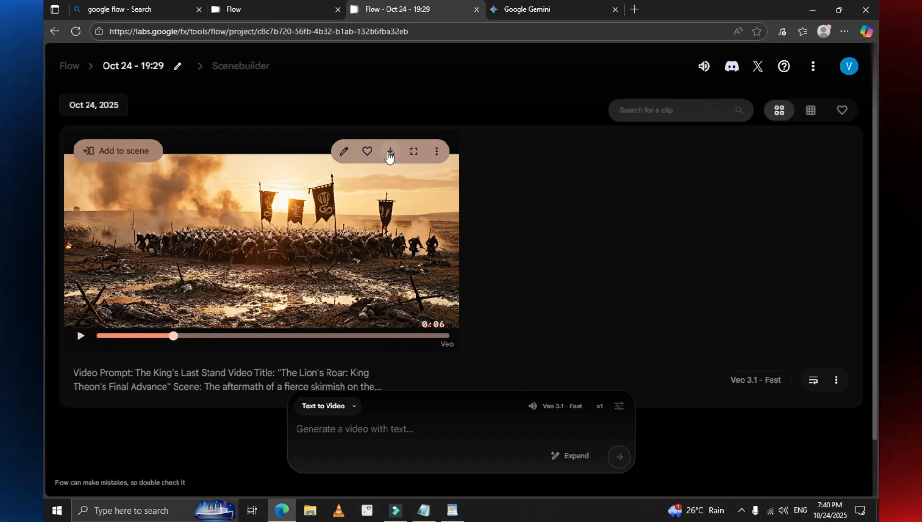
{"action": "left_click", "coordinate": [390, 156]}
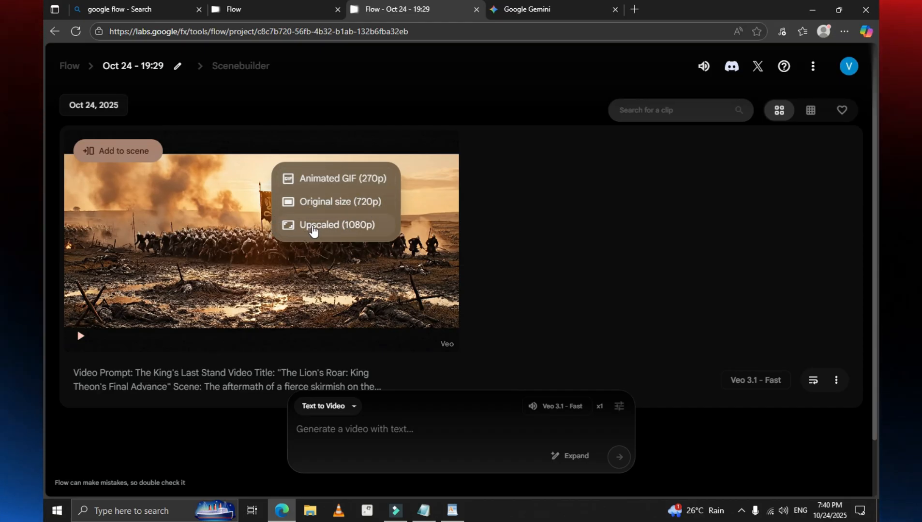
{"action": "left_click", "coordinate": [325, 227]}
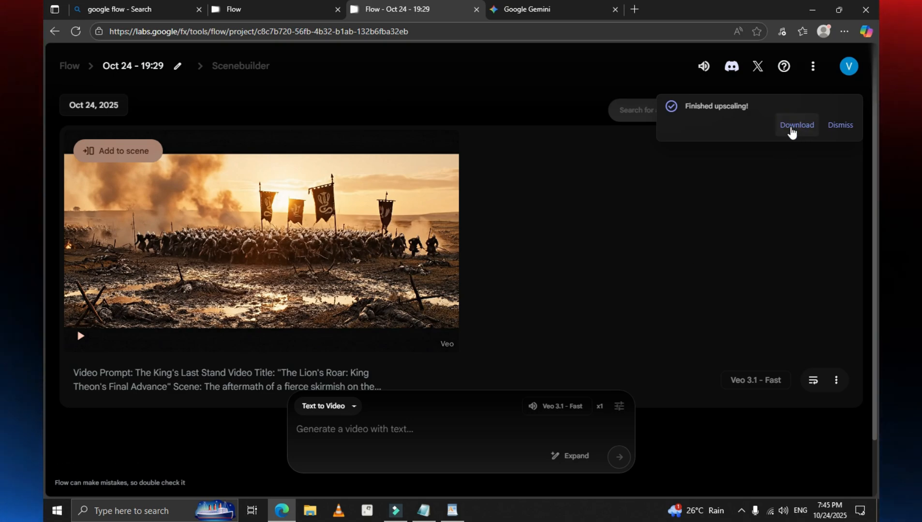
{"action": "left_click", "coordinate": [791, 130]}
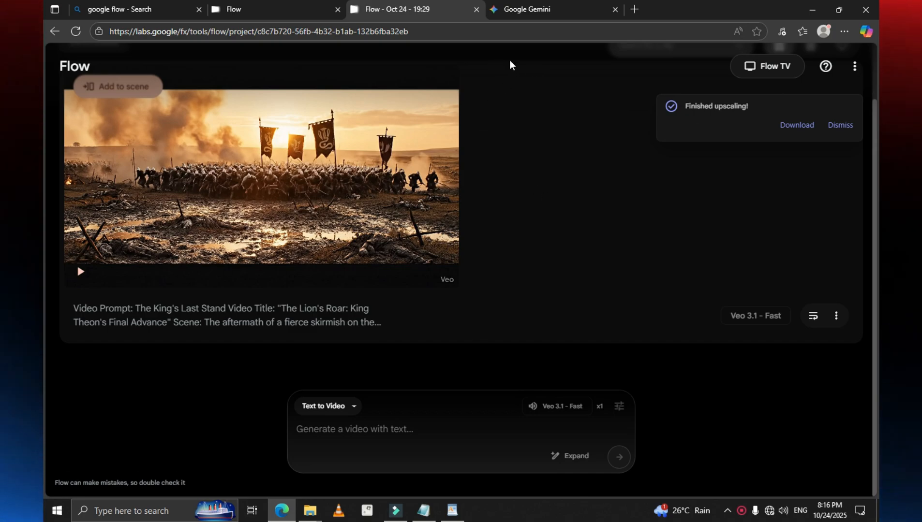
Step: In Gemini, switch text input to Sinhala and begin a new prompt: "මට ඕනි, 3D කාටුන් ආකාරයට ඉතා අලංකාරවත් වනාන්තරයක"
{"action": "left_click", "coordinate": [525, 13]}
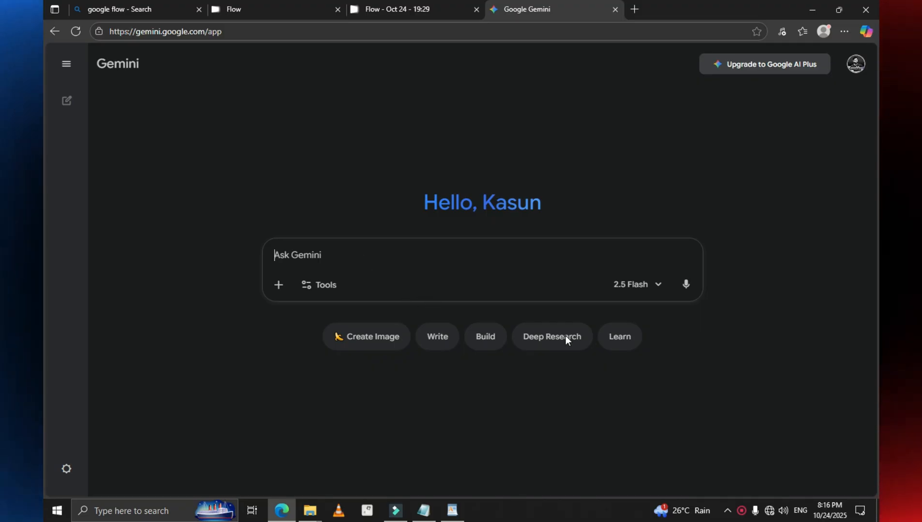
{"action": "left_click", "coordinate": [794, 499]}
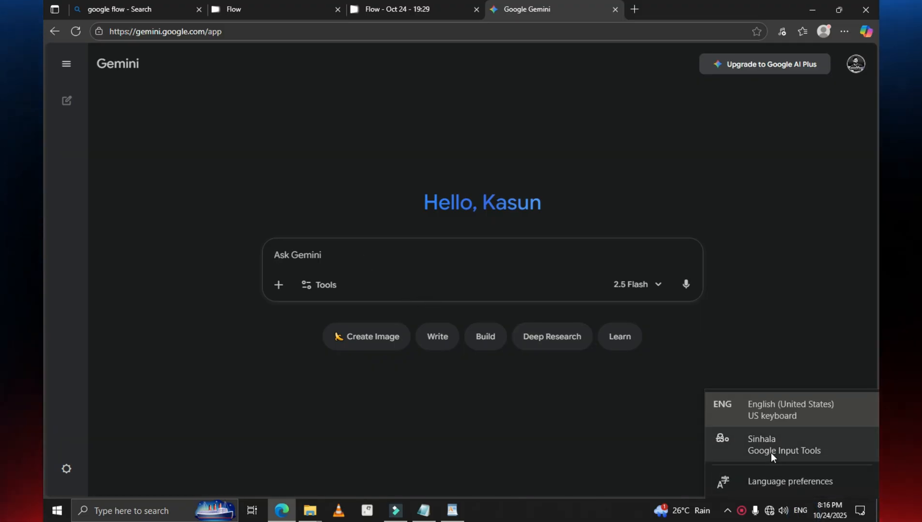
{"action": "left_click", "coordinate": [770, 453]}
{"action": "type", "text": "මට ඕනි,"}
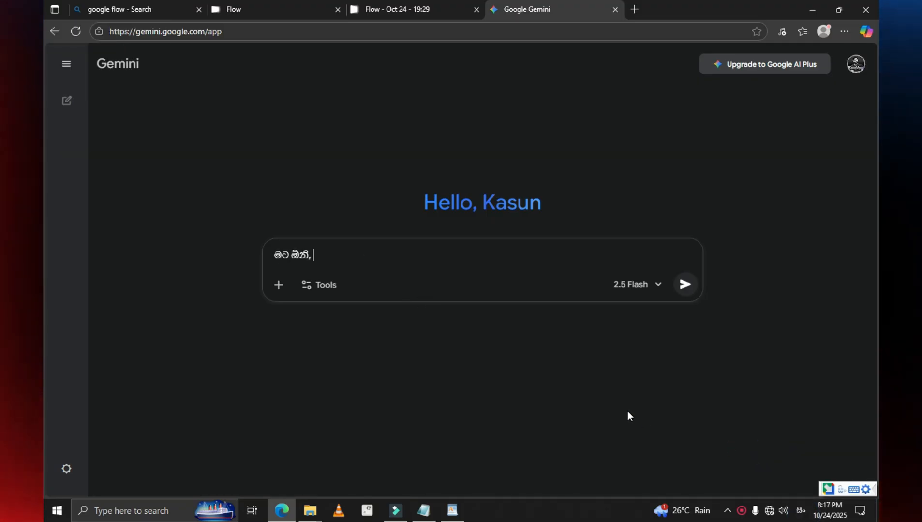
{"action": "type", "text": " 3D කාටූන් ආකාරයට ඉතා අලංකාරවත්"}
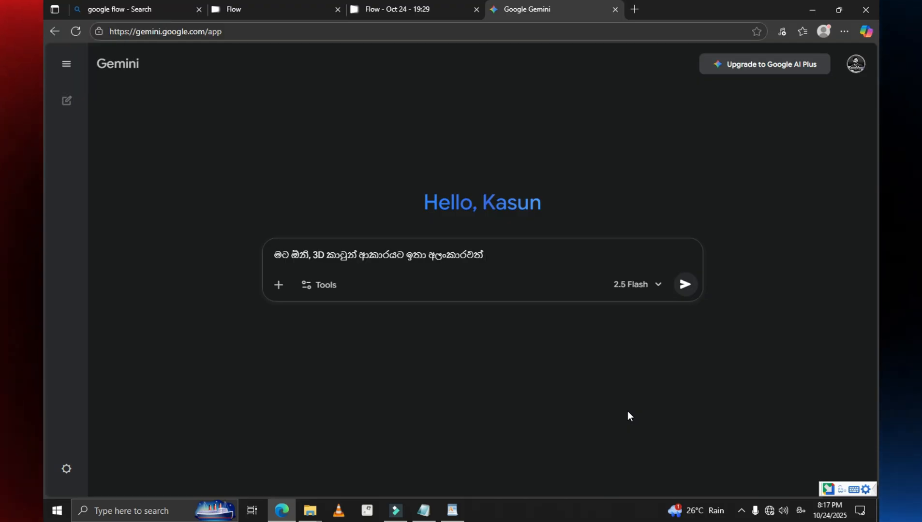
{"action": "type", "text": " වනාන්තරයක "}
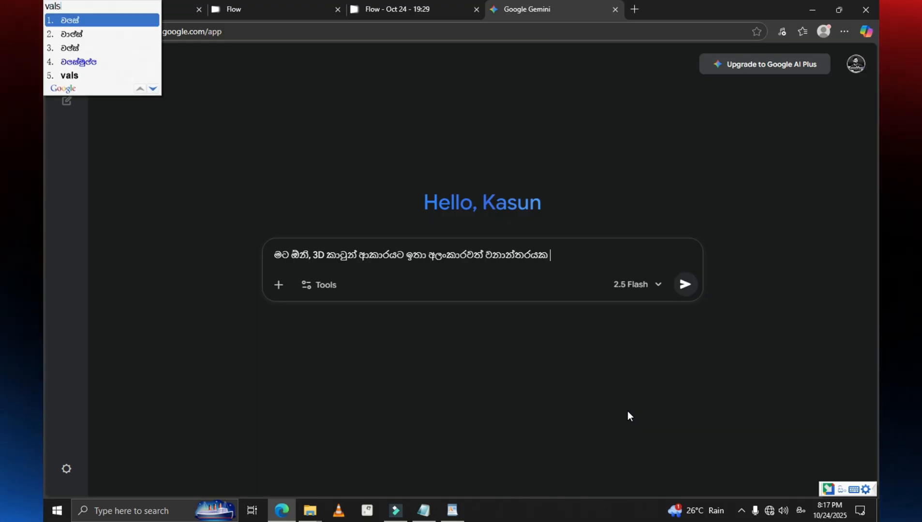
{"action": "type", "text": "වලස් පැංචෙකුයි"}
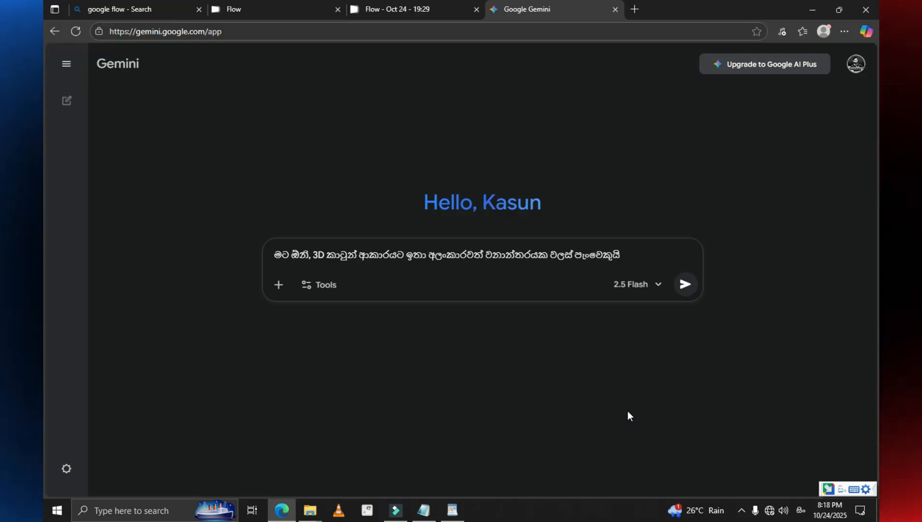
{"action": "type", "text": " ගිරවෙකුයි එකට ගමන් ගන්නා අතර"}
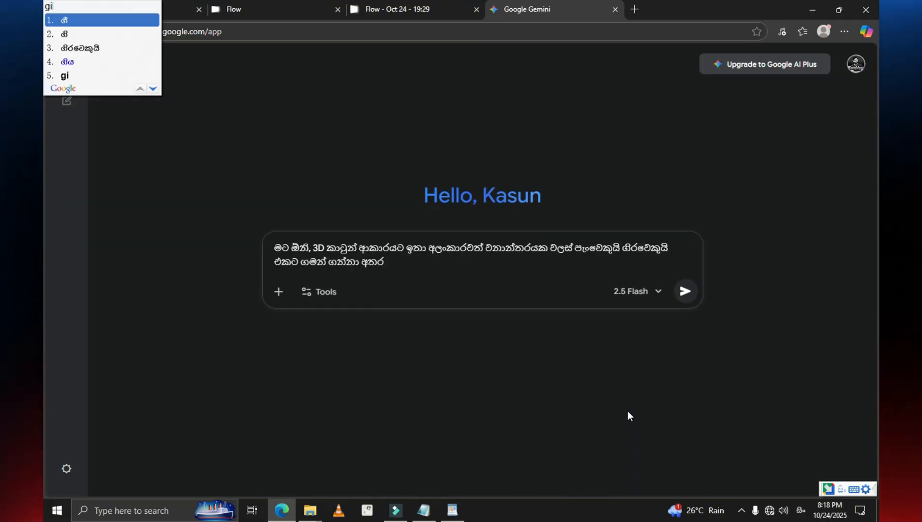
{"action": "type", "text": " ගිරවා වලස් පැංචාගේ කරේ වසා සිටියි."}
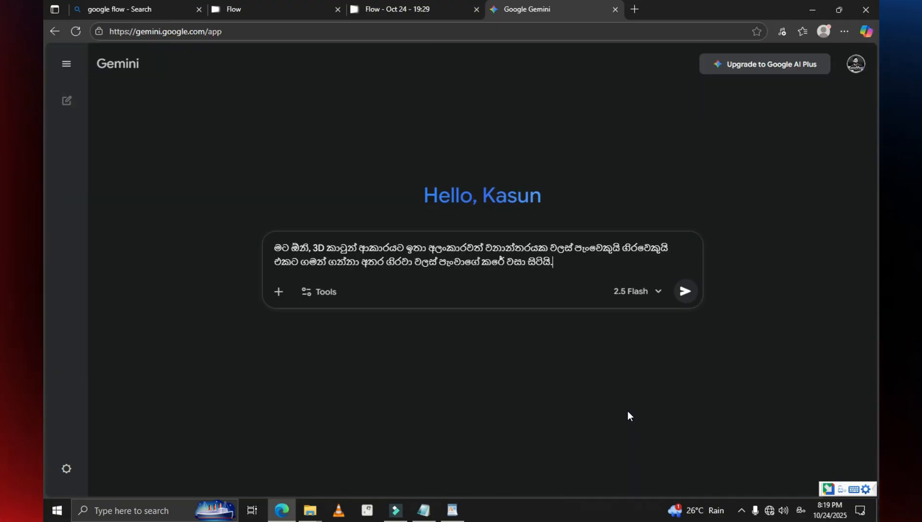
{"action": "type", "text": " වලස් පැංචා \"පෙටී අපිට පාර වැරදුනාද "}
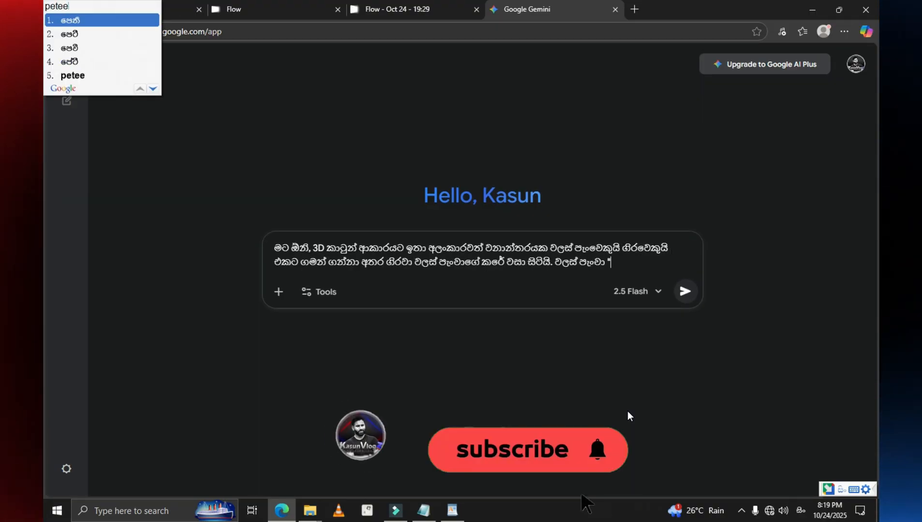
{"action": "type", "text": "මන්දා\""}
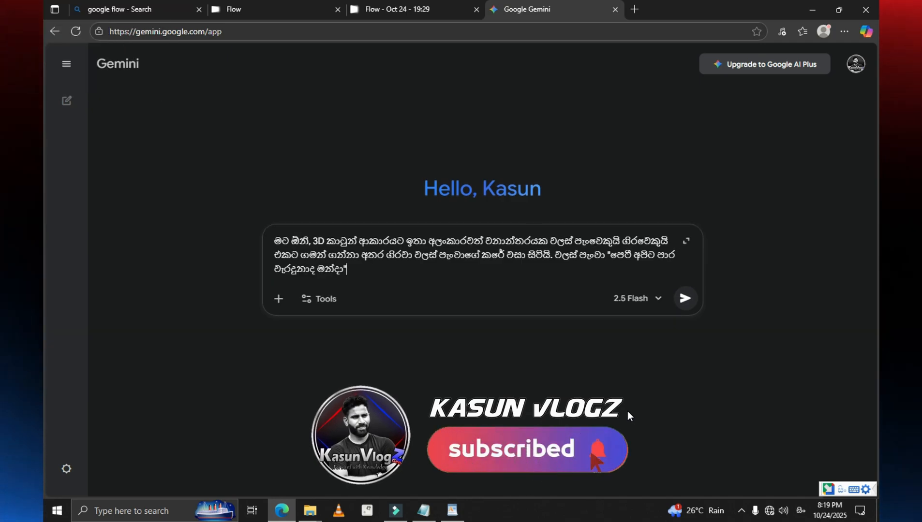
{"action": "type", "text": " යැයි පවසයි. එවිට "}
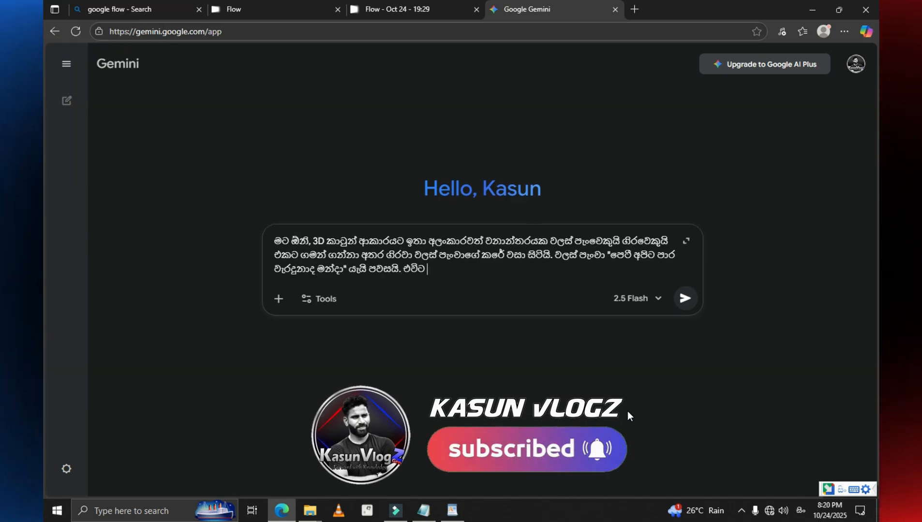
{"action": "type", "text": "ගිරවා \" ඉන්න මන් බලල කියන්නම් යනුවෙන්\" යනුවෙන් පවසා වලස්"}
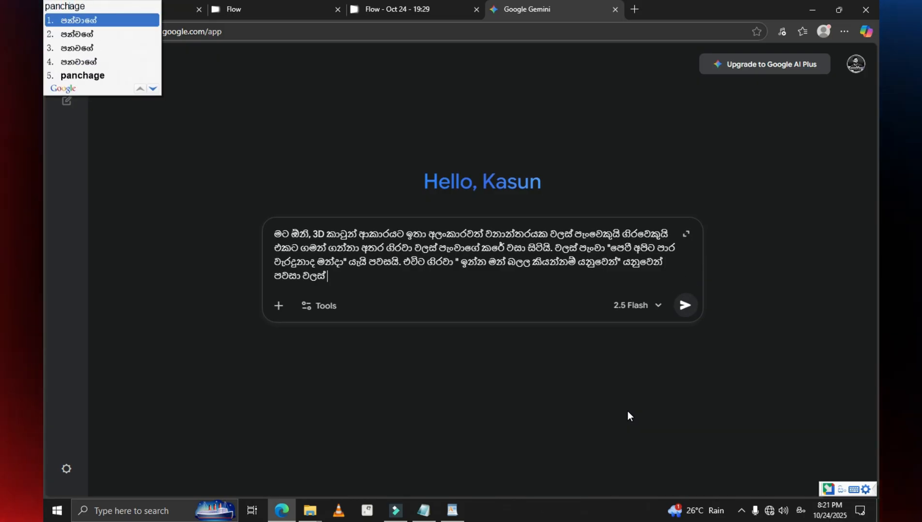
Step: Continue the prompt after "වලස් පැංචාගේ" with: කරේ සිට අහසට පියාසර කර නැවත පැමිණ "ලුවී අපිට පාර වැරදිලා නැහැ, යන පාර හරි" යනුවෙන් පවසයි
{"action": "type", "text": "kare sita ahasata piyasara kara nawatha pamina \" luwee apita "}
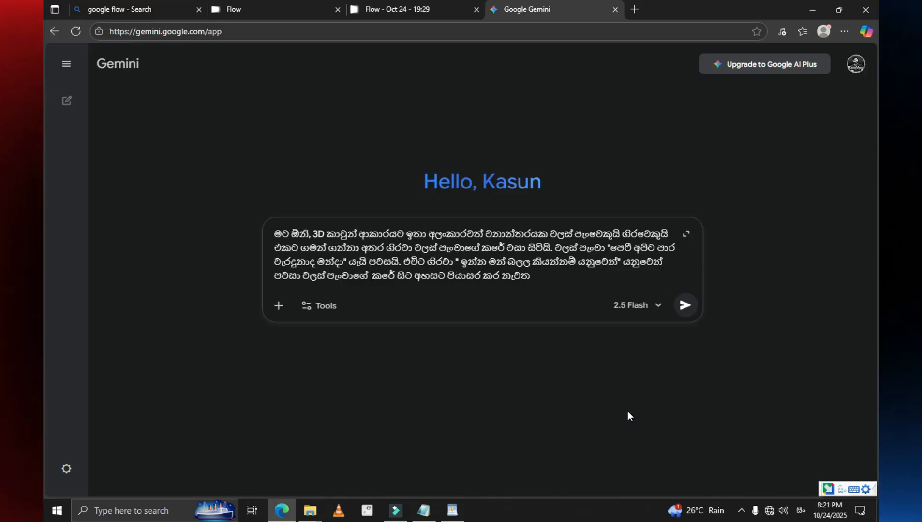
{"action": "type", "text": "paara waradila naha, yana paara hari\" yanuwen pavasayi"}
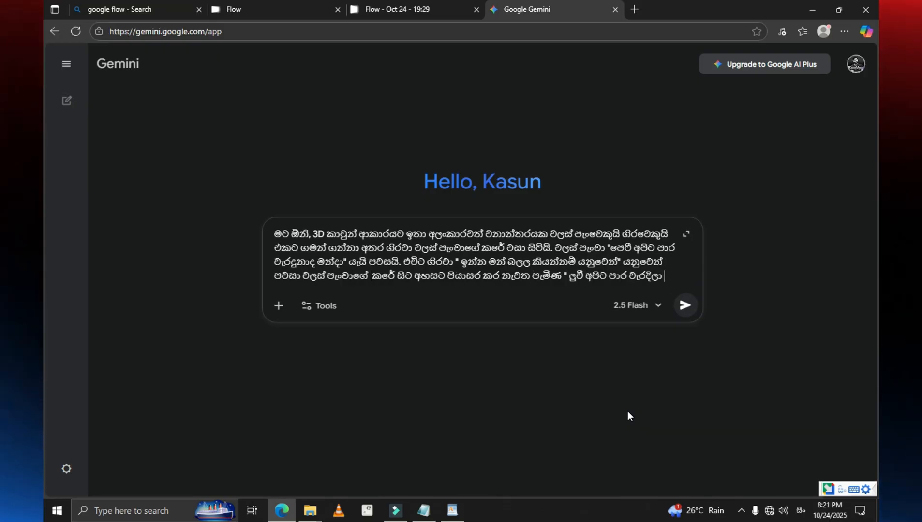
{"action": "type", "text": ". meya Prompr"}
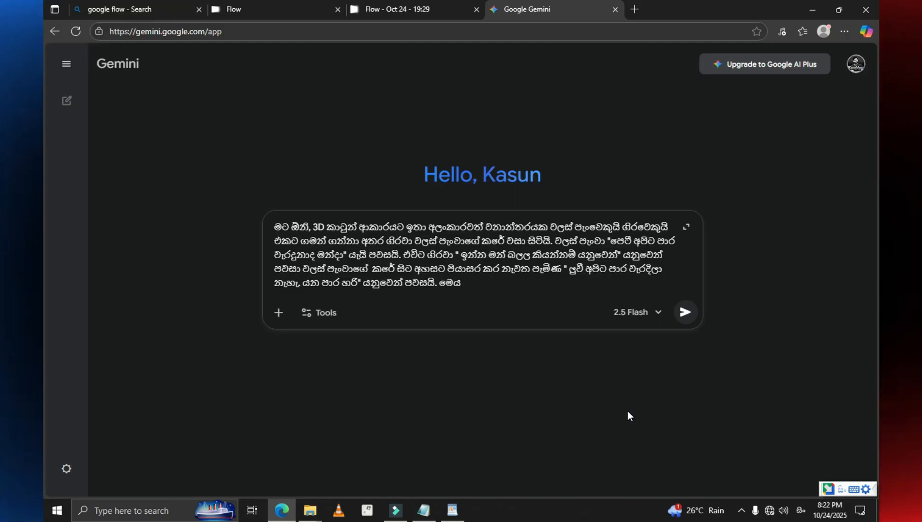
{"action": "type", "text": "t"}
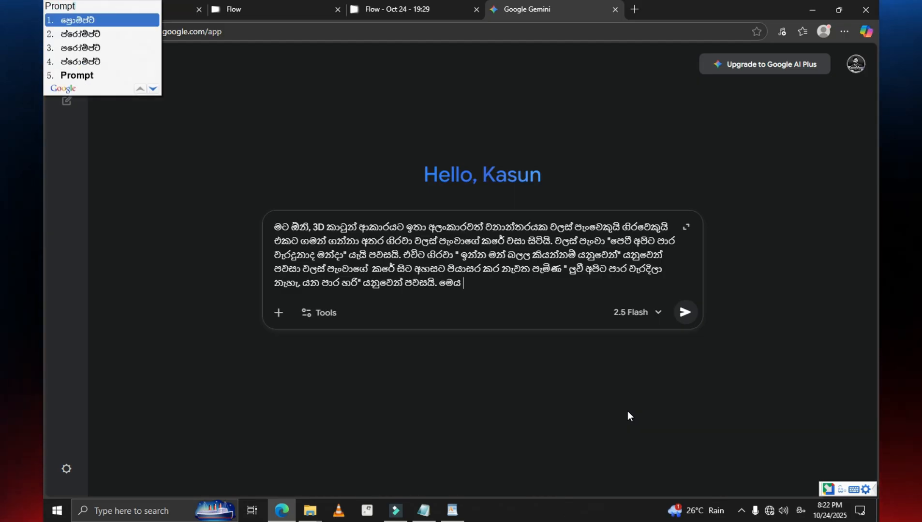
Step: Start the closing instruction of the prompt with ". මෙය Prompt එකක්", keeping the word "Prompt" in English letters
{"action": "key", "text": "Down"}
{"action": "key", "text": "Down"}
{"action": "key", "text": "Down"}
{"action": "key", "text": "Down"}
{"action": "key", "text": "space"}
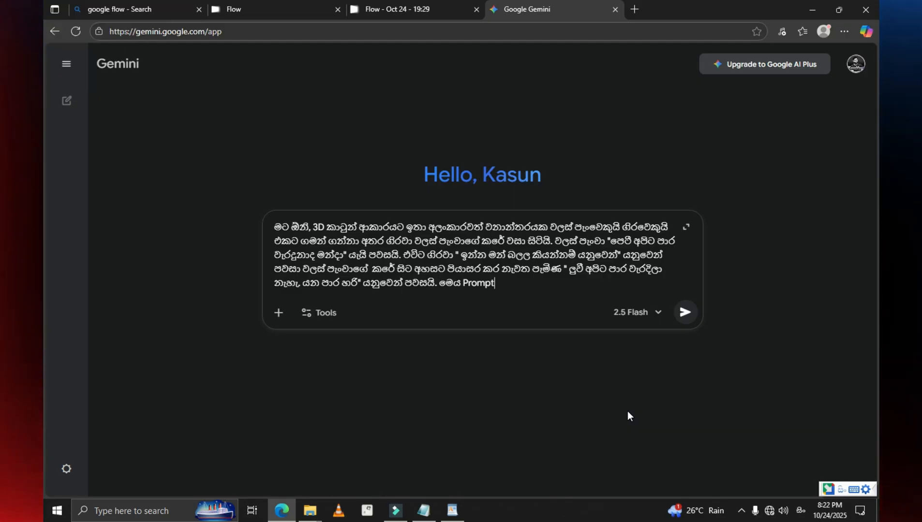
{"action": "type", "text": "ekak"}
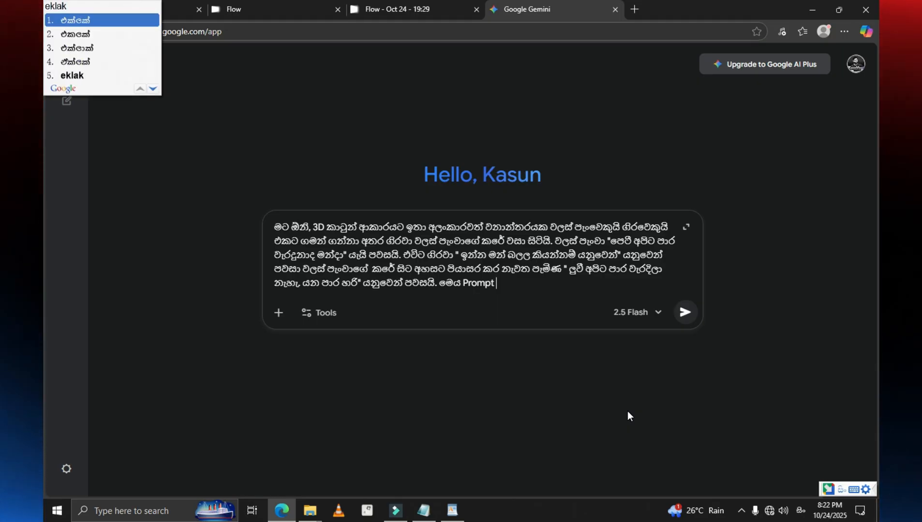
{"action": "key", "text": "space"}
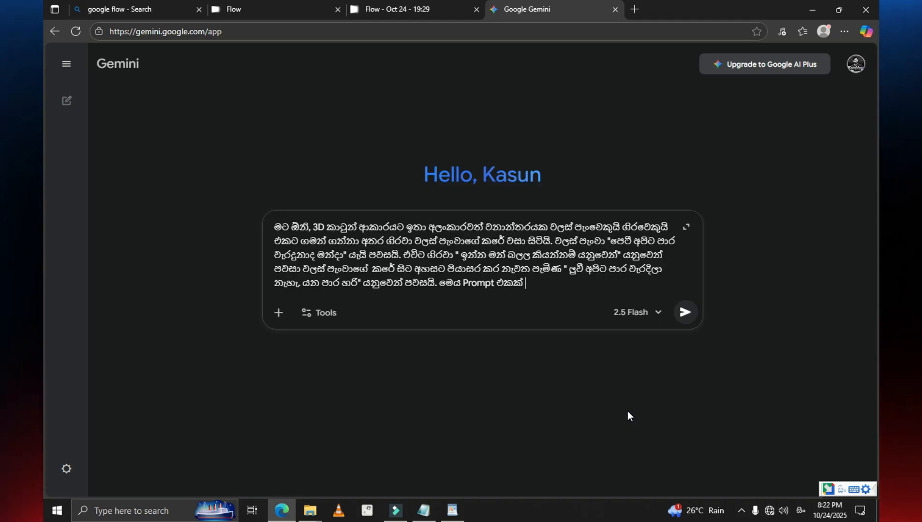
Step: Complete the closing instruction with "ලෙස සකස් කරන්න." and send the prompt to Gemini
{"action": "type", "text": "lesa"}
{"action": "key", "text": "space"}
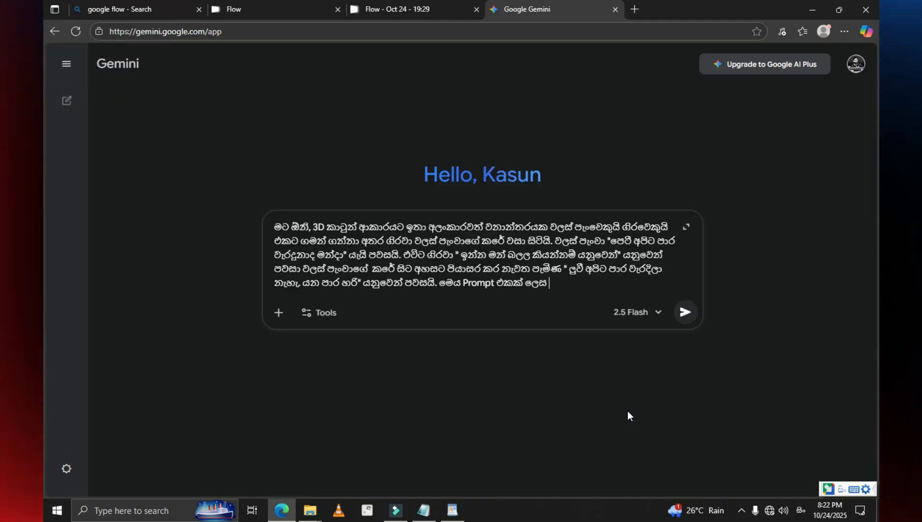
{"action": "type", "text": "sakas"}
{"action": "key", "text": "space"}
{"action": "type", "text": "ka"}
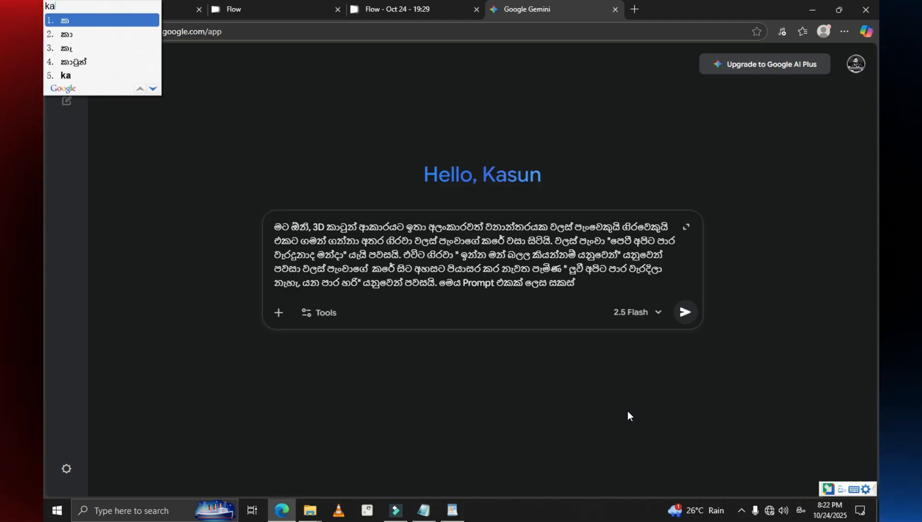
{"action": "type", "text": "ranna"}
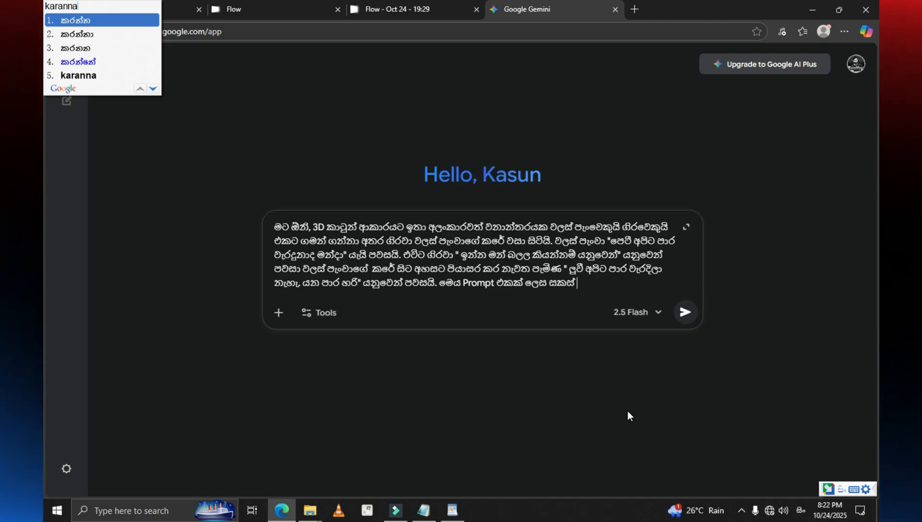
{"action": "type", "text": "."}
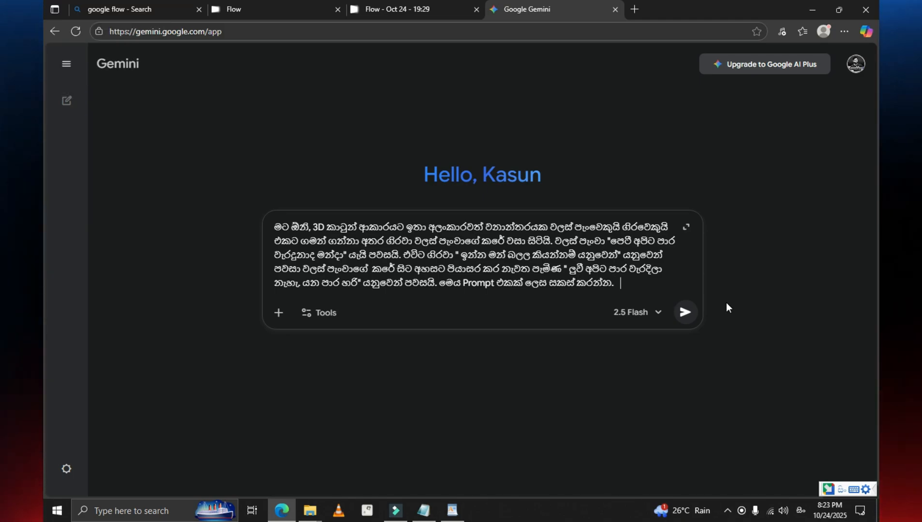
{"action": "left_click", "coordinate": [689, 315]}
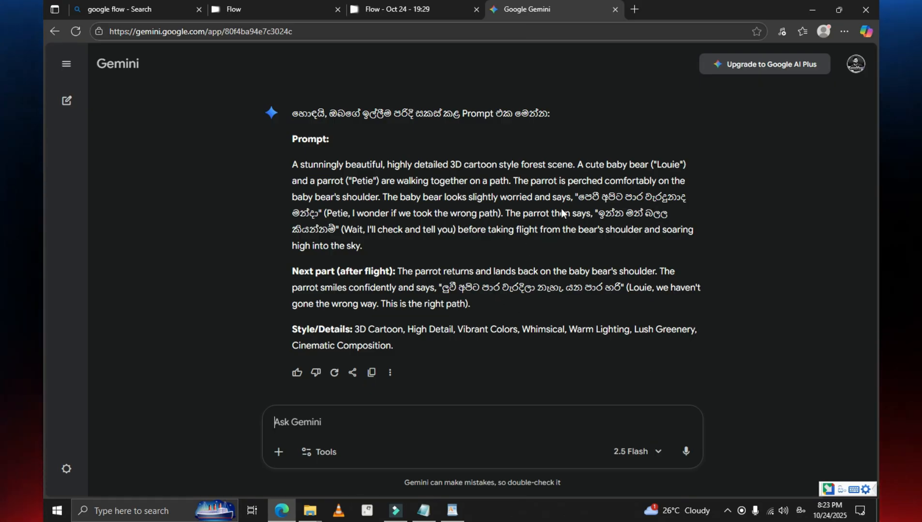
Step: Ask Gemini for an English version of its answer with the message "මෙය ඉංග්‍රීසියෙන් ලබාදෙන්න"
{"action": "type", "text": "meya ing"}
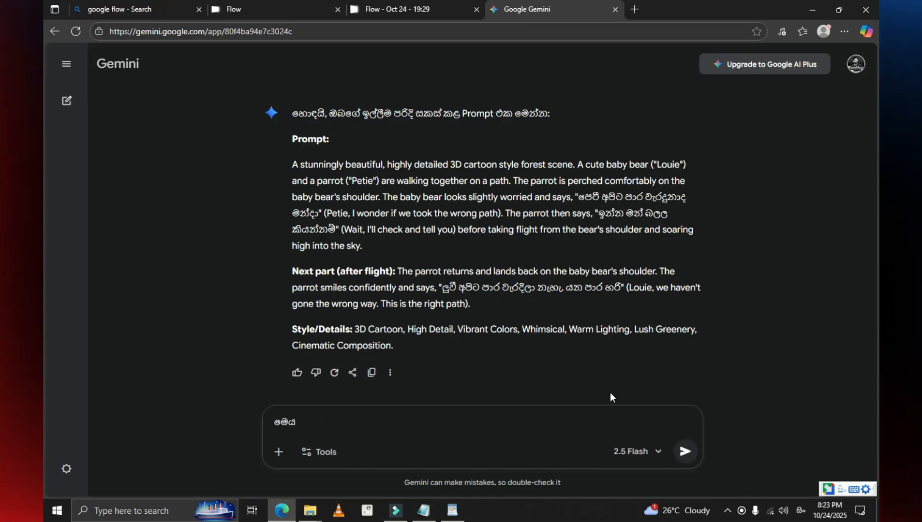
{"action": "type", "text": "reesi"}
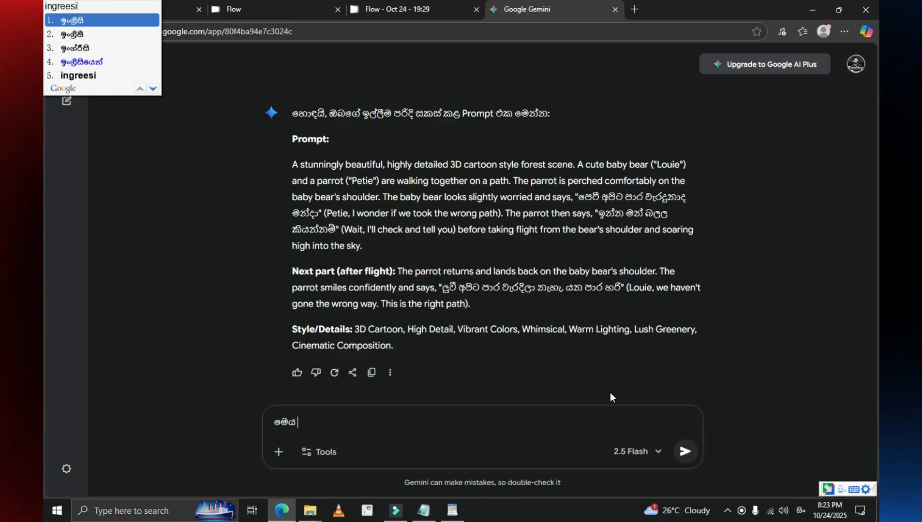
{"action": "type", "text": "yen labadenna"}
{"action": "key", "text": "Return"}
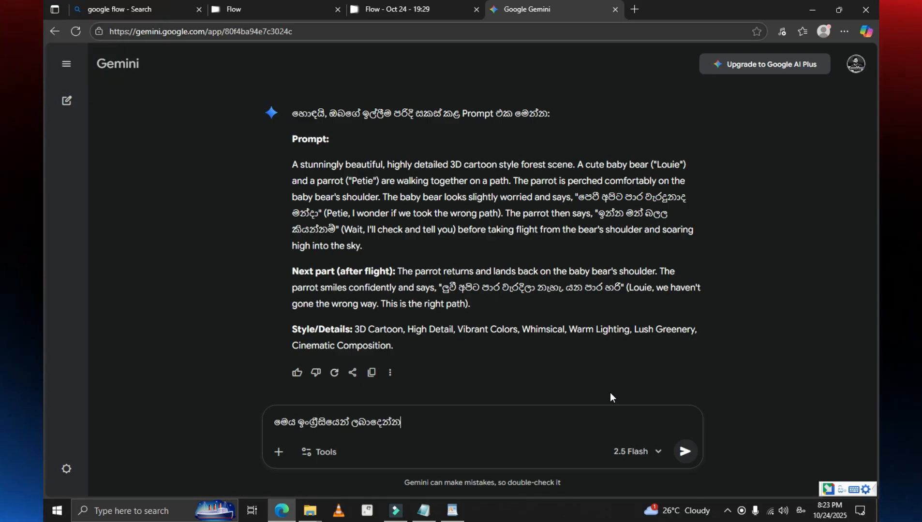
{"action": "key", "text": "Return"}
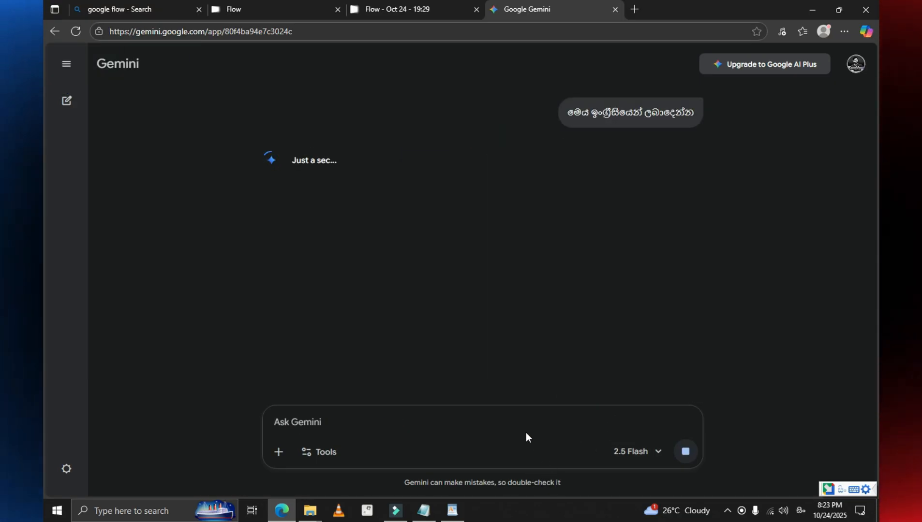
Step: Copy the English prompt, from "Prompt:" through "Style & Atmosphere", out of Gemini's reply into the blank WordPad document
{"action": "scroll", "coordinate": [513, 386], "scroll_direction": "down", "scroll_amount": 3}
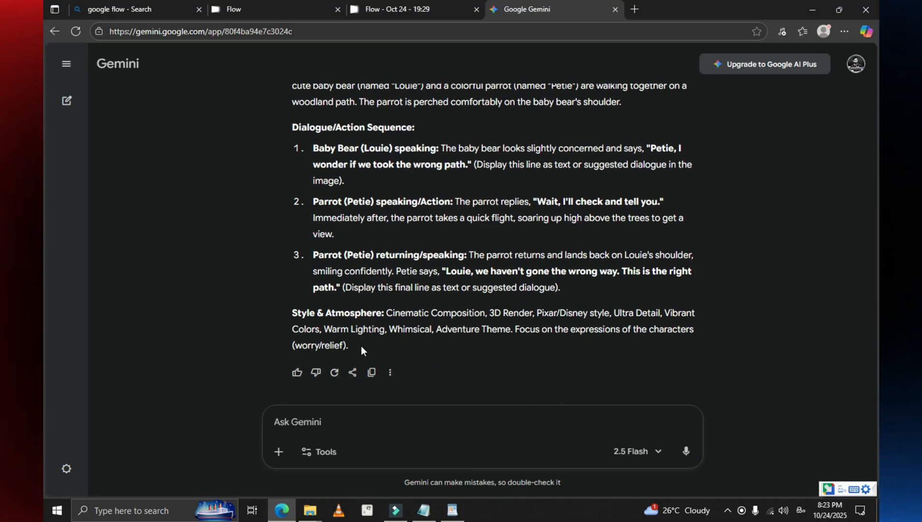
{"action": "left_click_drag", "start_coordinate": [361, 345], "coordinate": [293, 323]}
{"action": "scroll", "coordinate": [304, 336], "scroll_direction": "up", "scroll_amount": 5}
{"action": "right_click", "coordinate": [294, 319]}
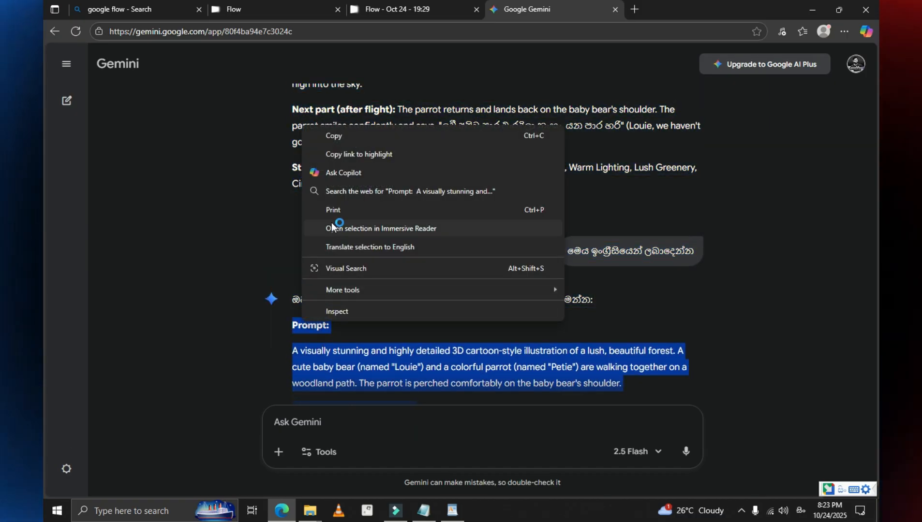
{"action": "left_click", "coordinate": [346, 138]}
{"action": "left_click", "coordinate": [452, 511]}
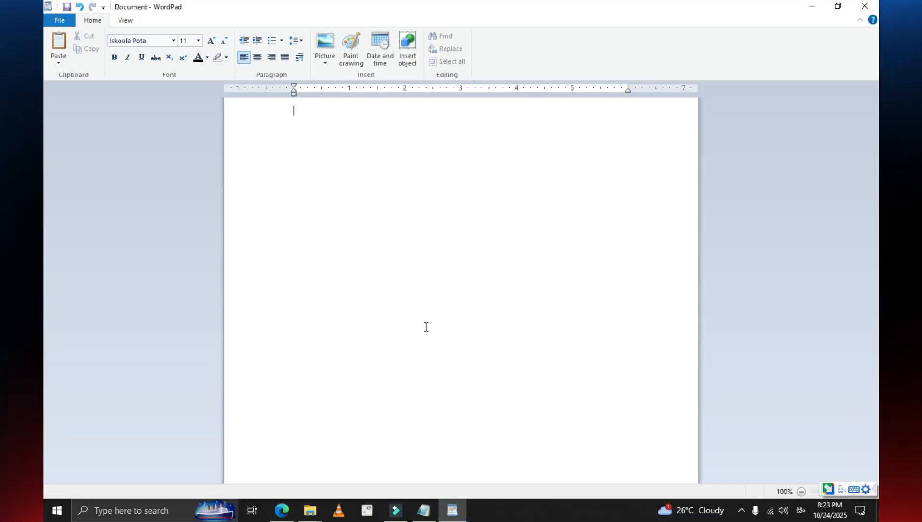
{"action": "key", "text": "ctrl+v"}
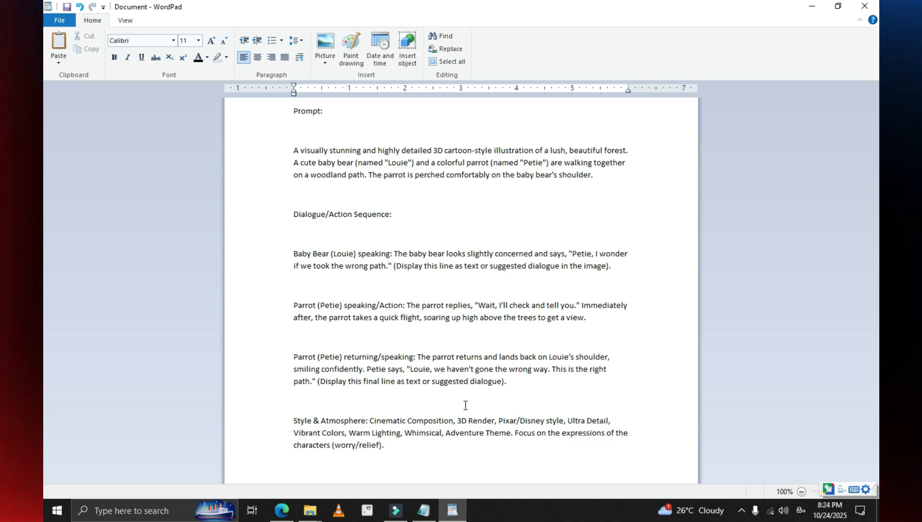
Step: Add "(Speak: Sinhala, Clear Voice)" after "Dialogue/Action Sequence:" and delete the parenthetical display note after the baby bear's line
{"action": "left_click", "coordinate": [406, 342]}
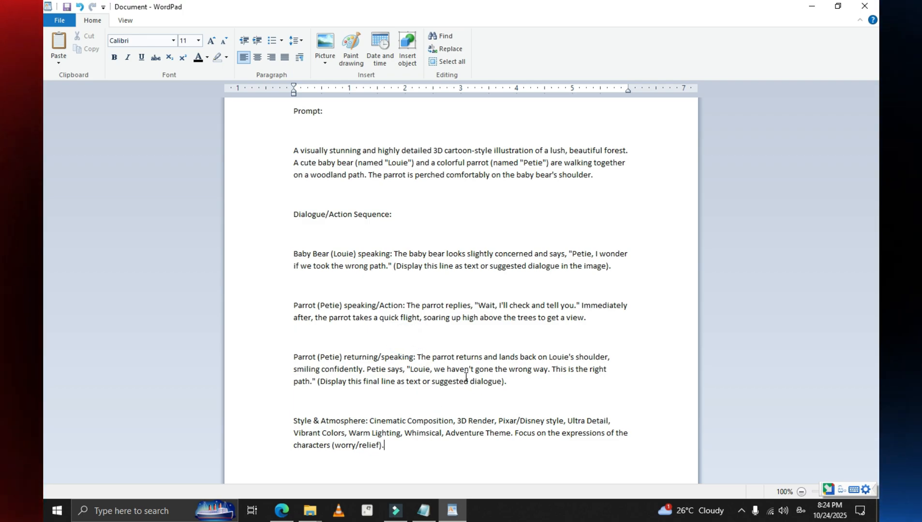
{"action": "left_click", "coordinate": [407, 341]}
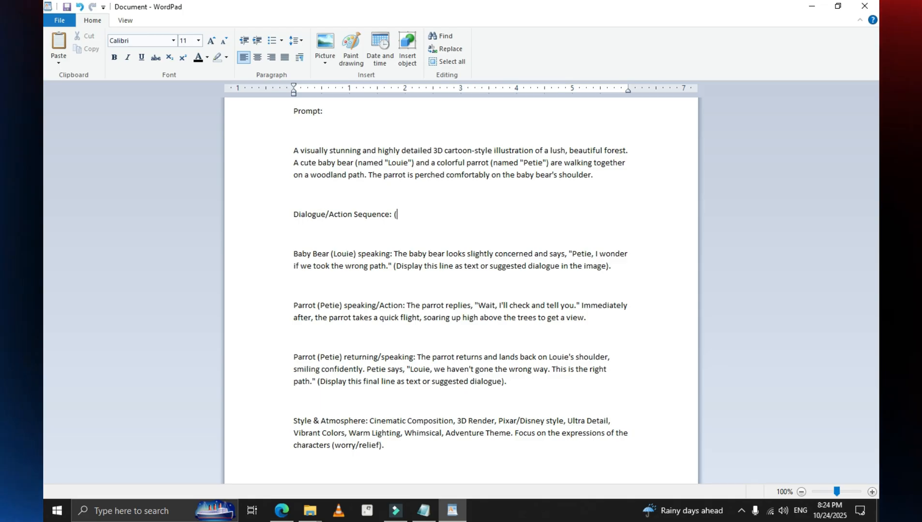
{"action": "type", "text": "Spea"}
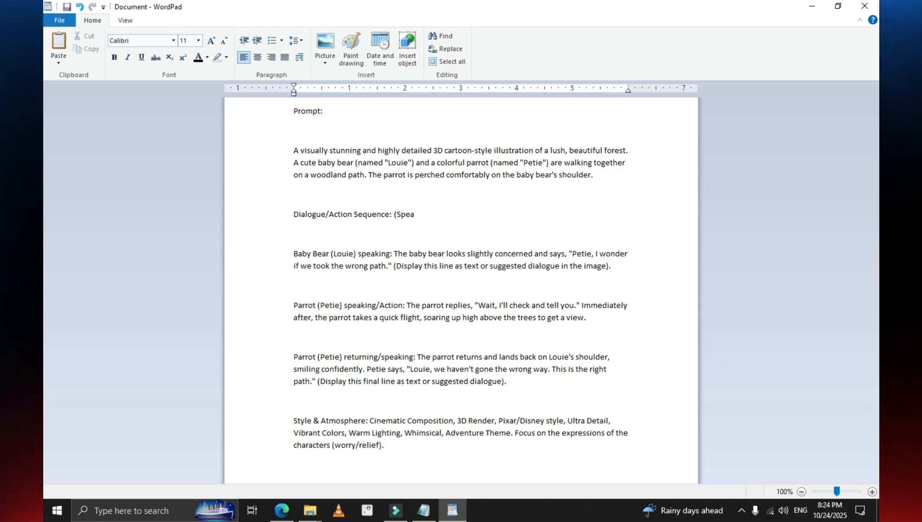
{"action": "type", "text": "k"}
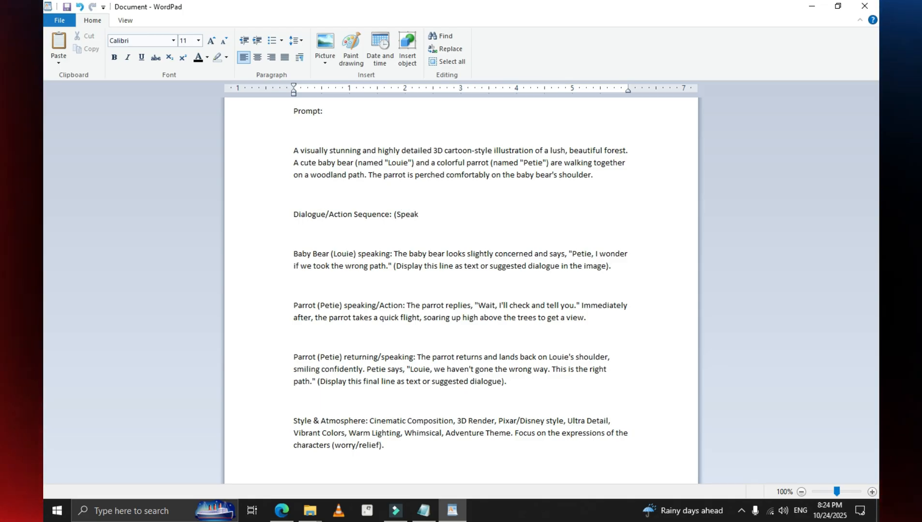
{"action": "type", "text": ": Sinhala, Clear"}
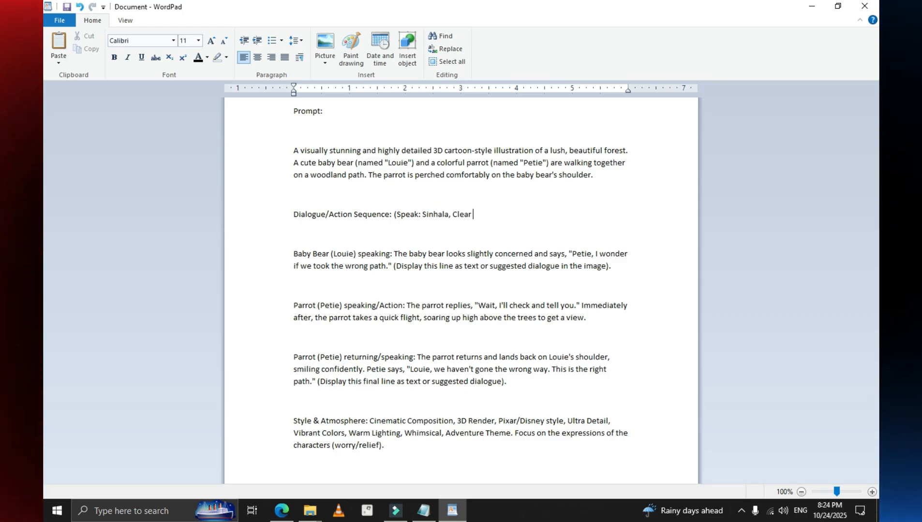
{"action": "type", "text": " Voice)"}
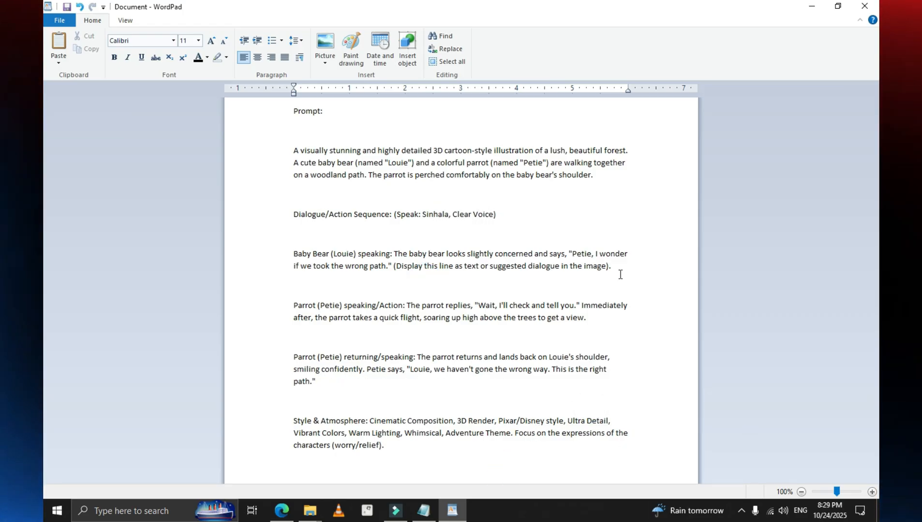
{"action": "left_click_drag", "start_coordinate": [621, 270], "coordinate": [397, 272]}
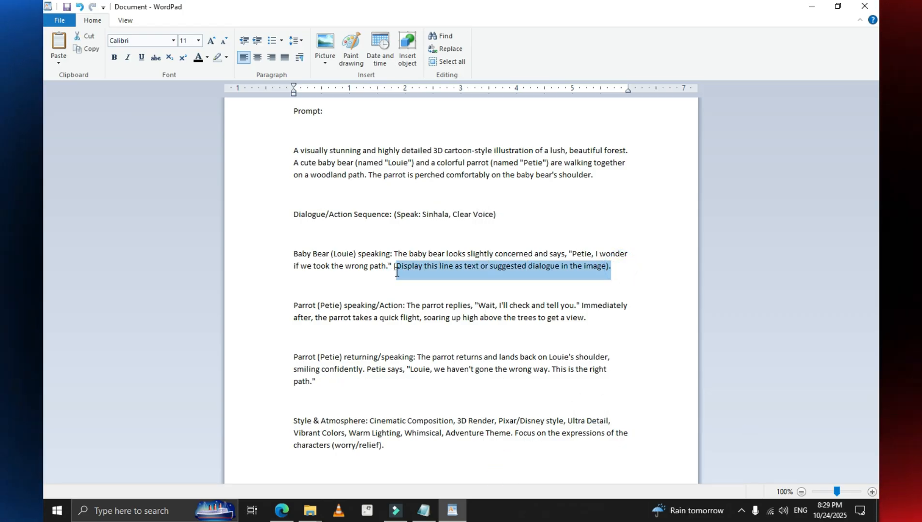
{"action": "key", "text": "Delete"}
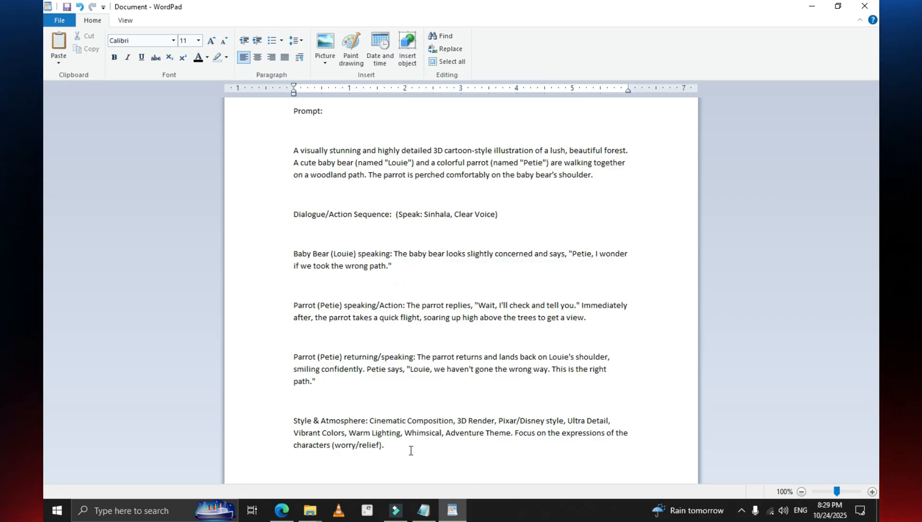
Step: Copy the whole edited prompt from WordPad into the text-to-video prompt of the Flow project in the browser
{"action": "left_click_drag", "start_coordinate": [442, 461], "coordinate": [252, 111]}
{"action": "right_click", "coordinate": [349, 161]}
{"action": "left_click", "coordinate": [376, 181]}
{"action": "left_click", "coordinate": [288, 513]}
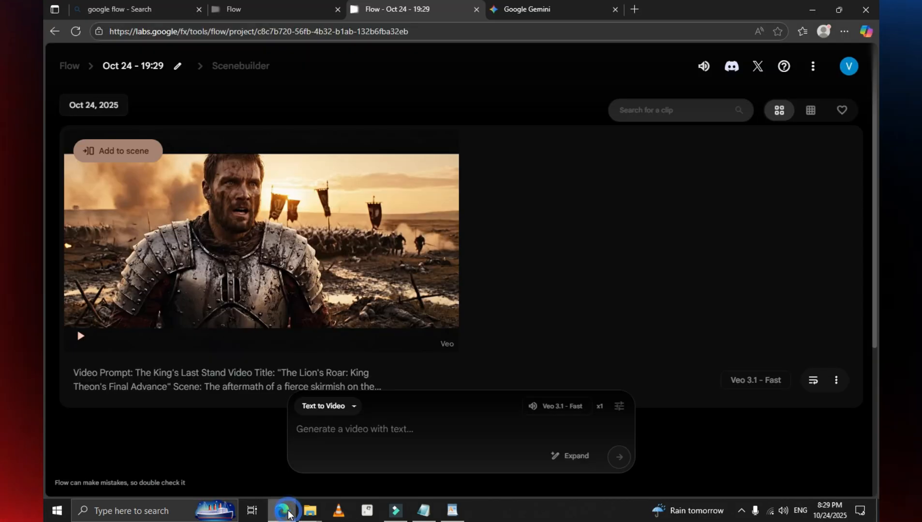
{"action": "left_click", "coordinate": [404, 430]}
{"action": "right_click", "coordinate": [404, 432]}
{"action": "left_click", "coordinate": [425, 312]}
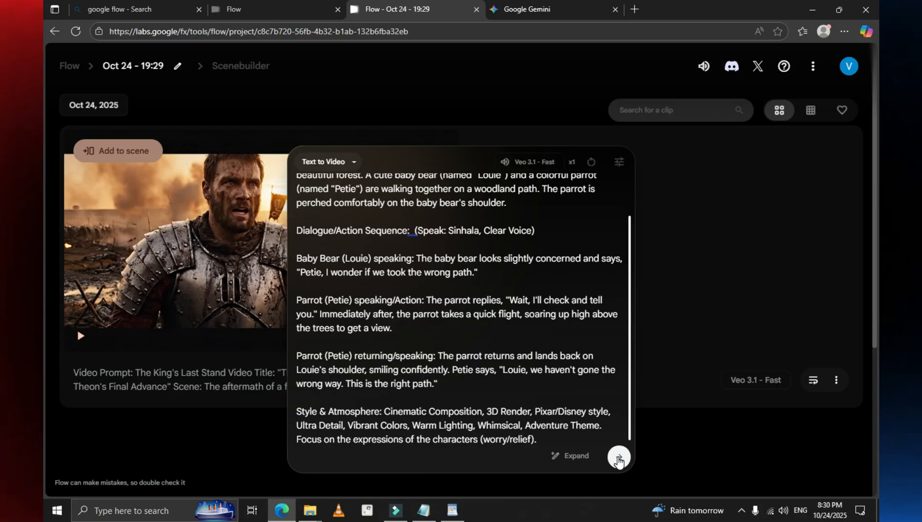
Step: Generate the bear and parrot video from the pasted prompt and view the finished clip full screen
{"action": "left_click", "coordinate": [618, 461]}
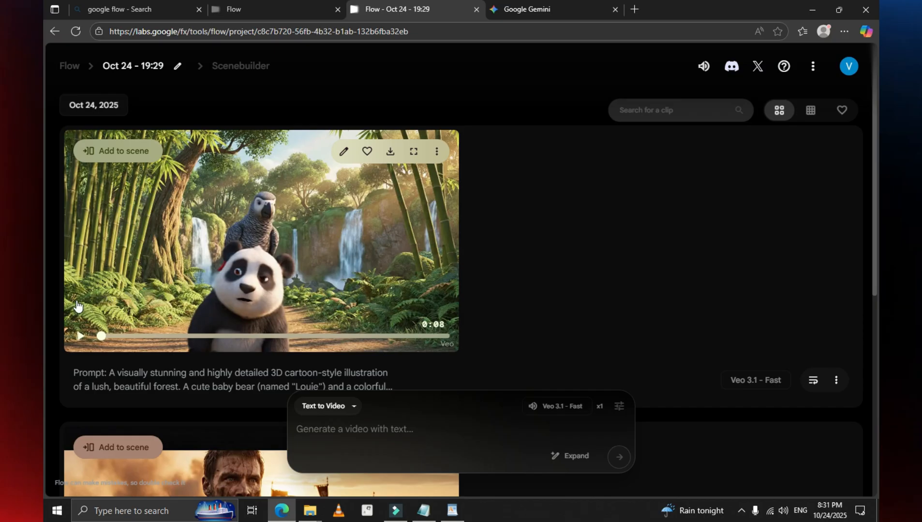
{"action": "left_click", "coordinate": [414, 151]}
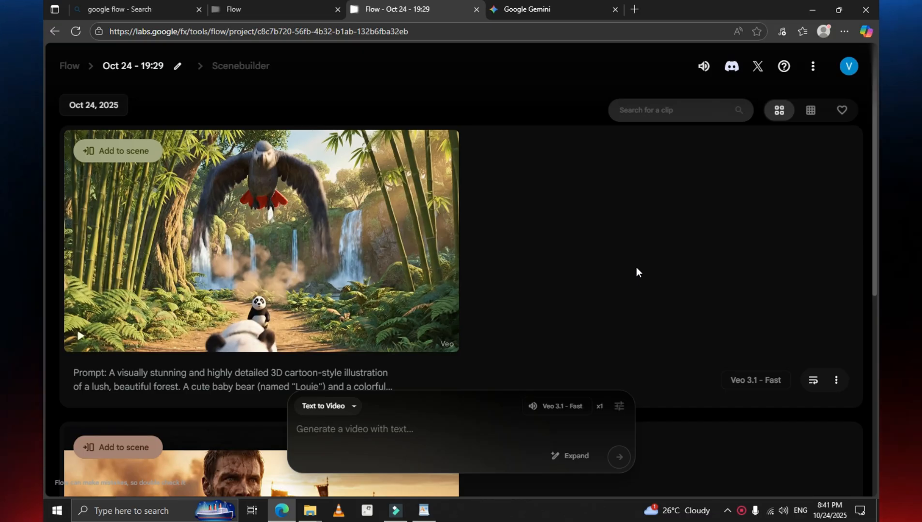
Step: In Gemini, describe in Sinhala an athlete sweating as he cycles a deserted desert-like road, then stops and drinks from the bottle under his bicycle
{"action": "left_click", "coordinate": [551, 13]}
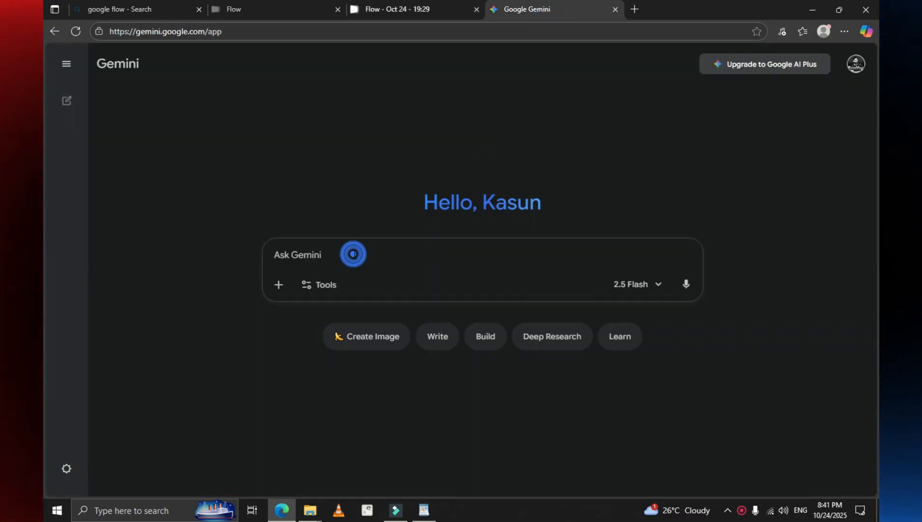
{"action": "left_click", "coordinate": [801, 511]}
{"action": "left_click", "coordinate": [774, 447]}
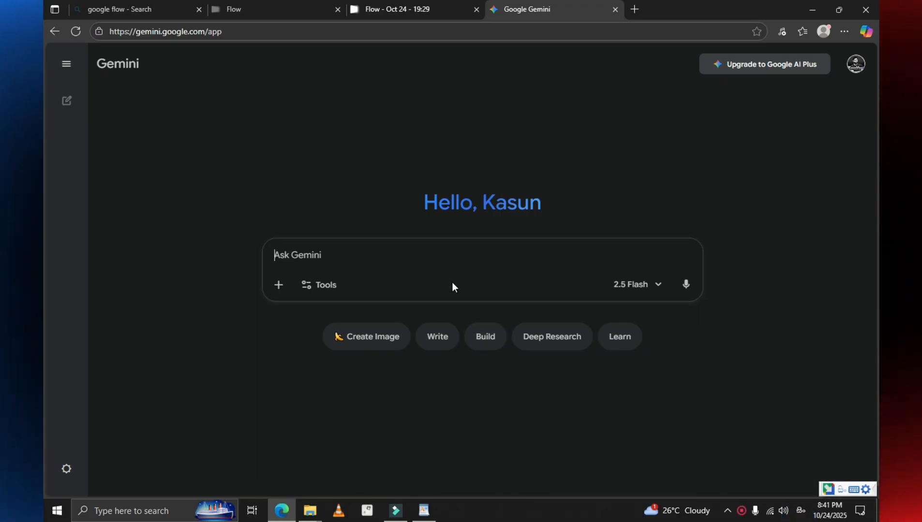
{"action": "type", "text": "මට ඕනි, කාන්තාරයක්"}
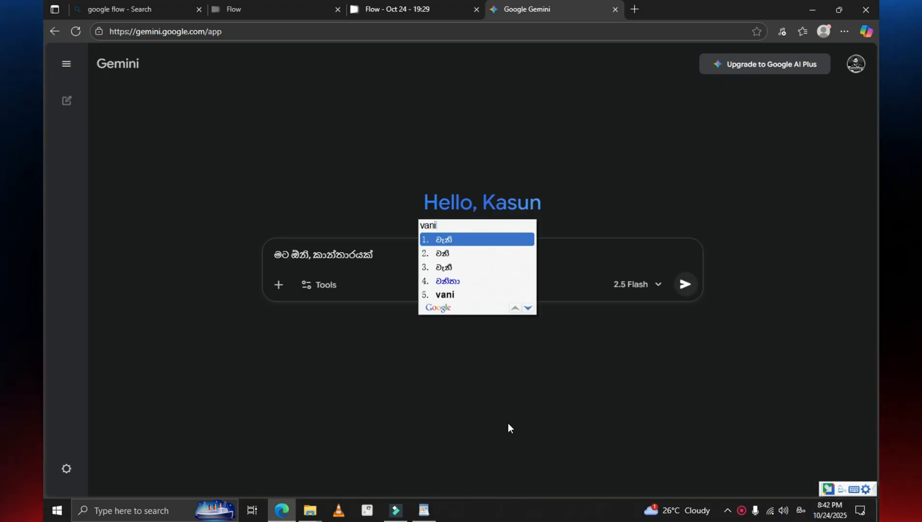
{"action": "type", "text": " වැනි පාලු mavathaka ක්‍රීඩකයෙකු "}
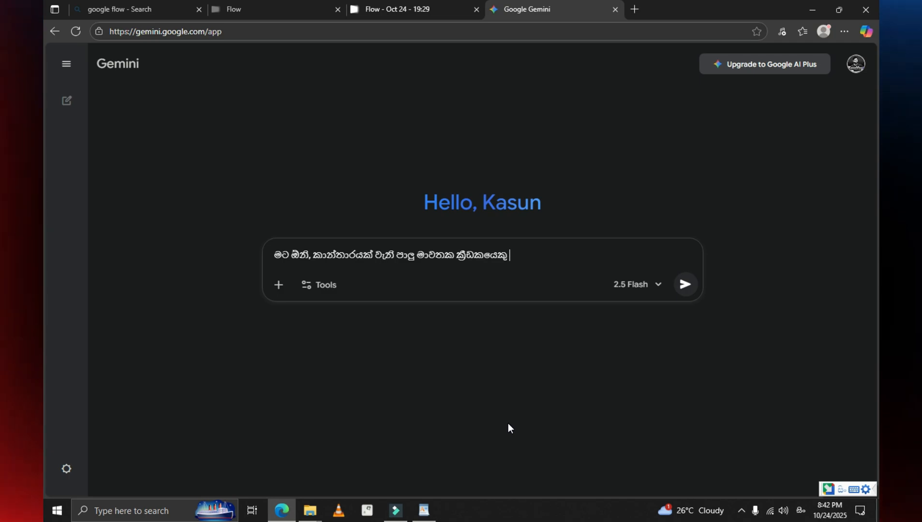
{"action": "type", "text": "ඉතාමත් mahansiyen දහදිය දමමින් පාපැදියක් පැදගෙන yana"}
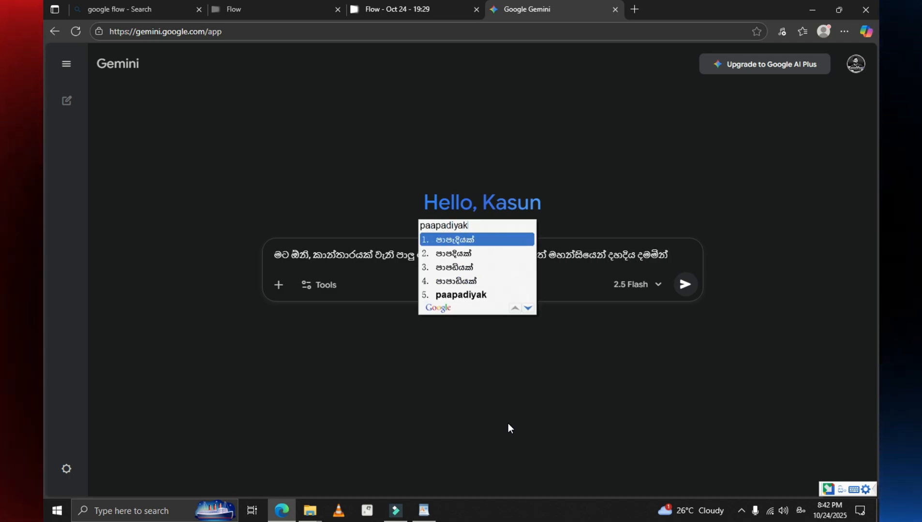
{"action": "type", "text": " අතර ටික දුරක් ගොස් නැවතී පාපැදිය යට"}
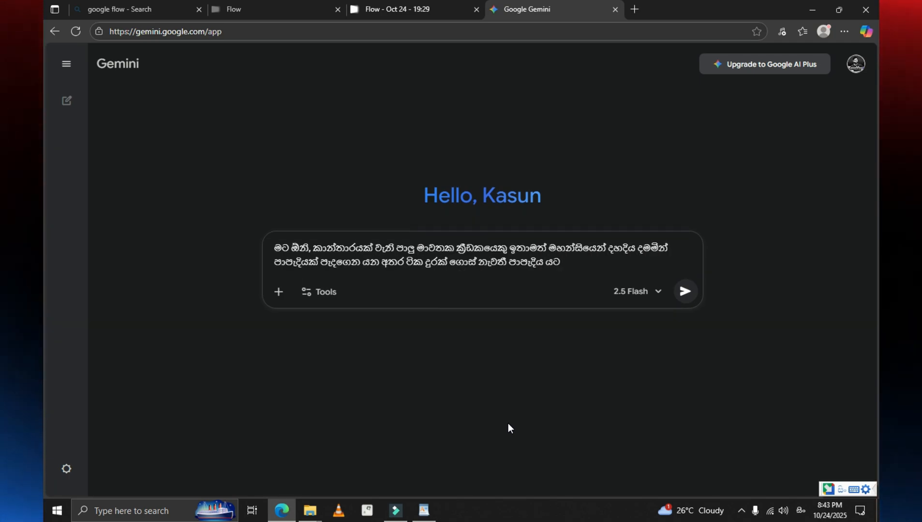
{"action": "type", "text": " රදවනයේ ඇති බිම බෝතලය"}
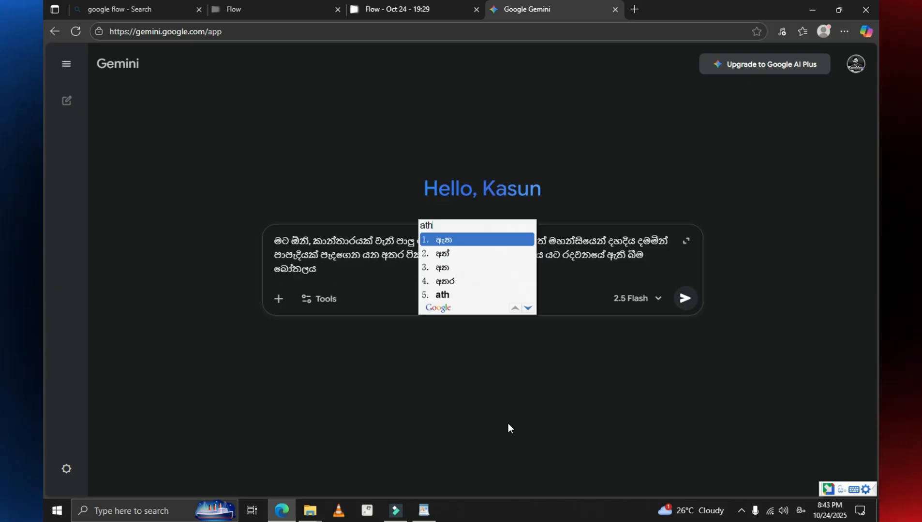
{"action": "type", "text": " අතට ගනිමින් siහිස ඔසවා බිම බිගෙන යයි."}
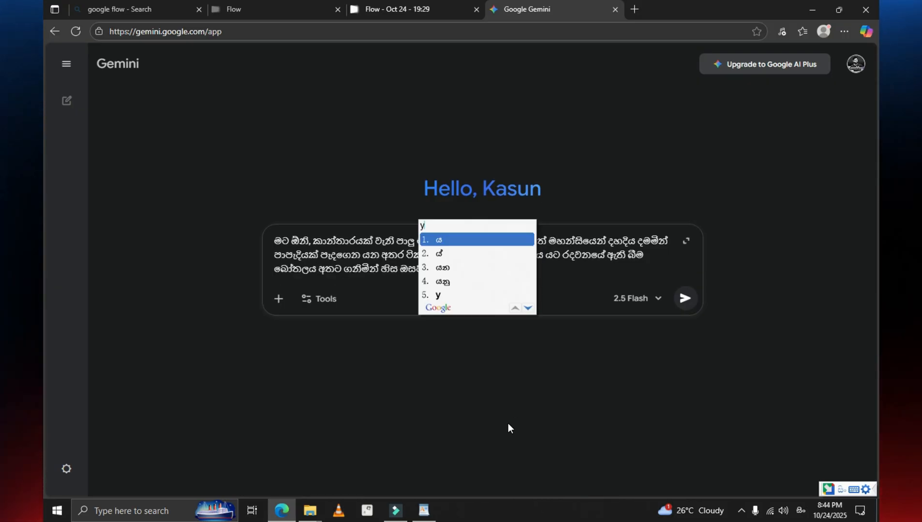
{"action": "type", "text": " බොන එක නවත්වා අතින් බීම බෝතලය දෙස"}
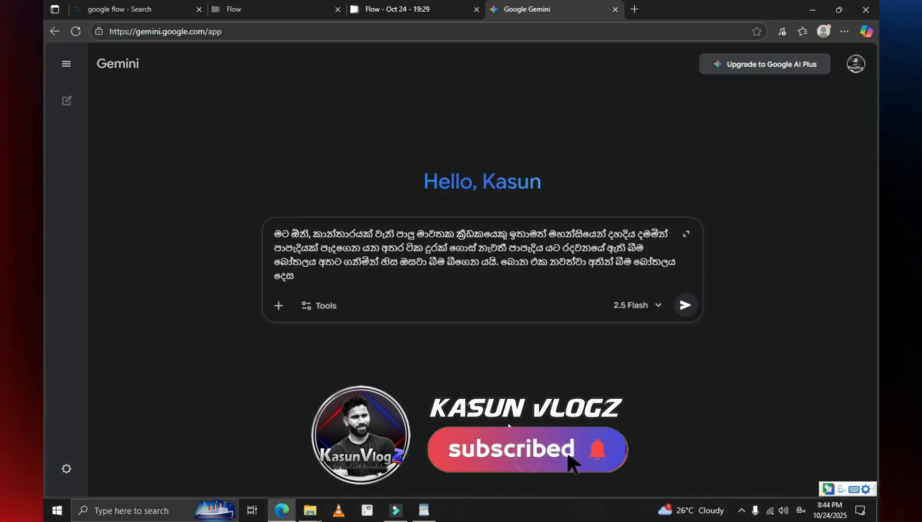
{"action": "type", "text": " බලා kulමත් වී සතුටක් ලැබෙන ayurin මූනේ "}
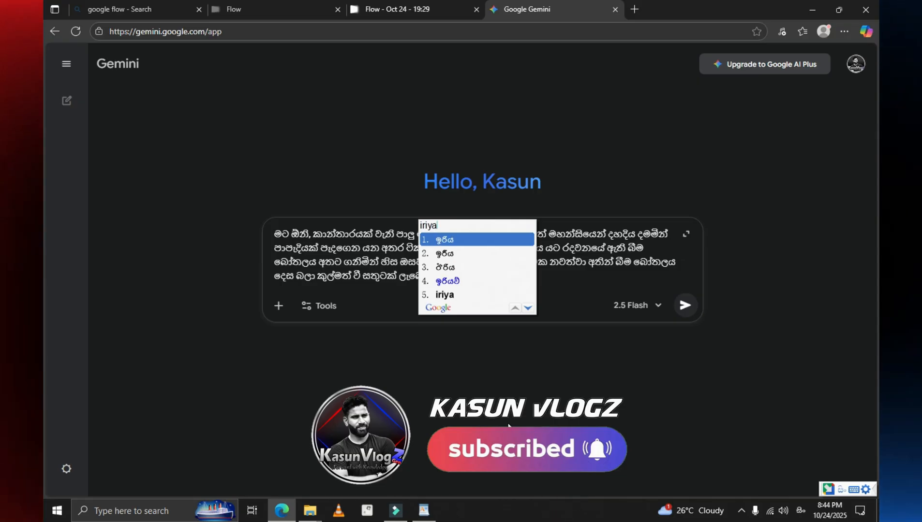
{"action": "type", "text": "iriyaව් පෙන්වයි. නැවත අතේ ඇති බෝතලය නීරූපනය"}
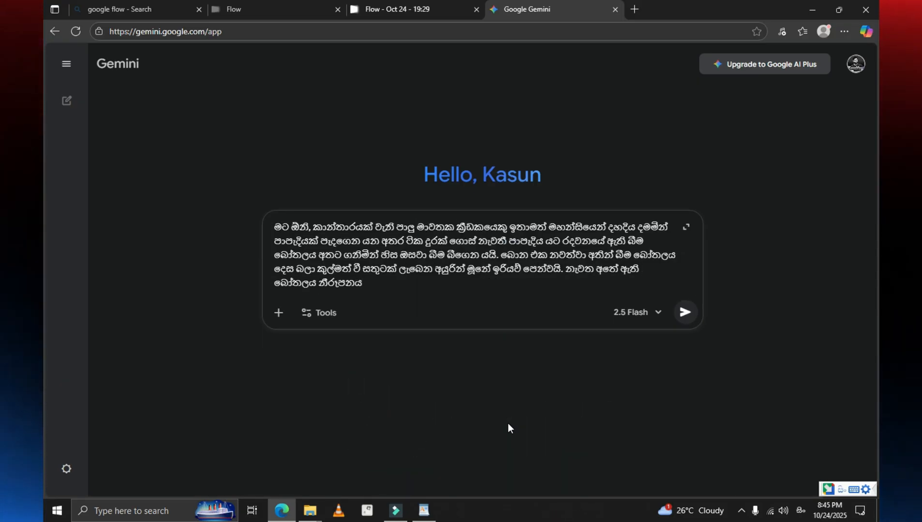
{"action": "type", "text": " වේ. මෙම බෝතලය කැමරාවට දක්වා ඇති logu"}
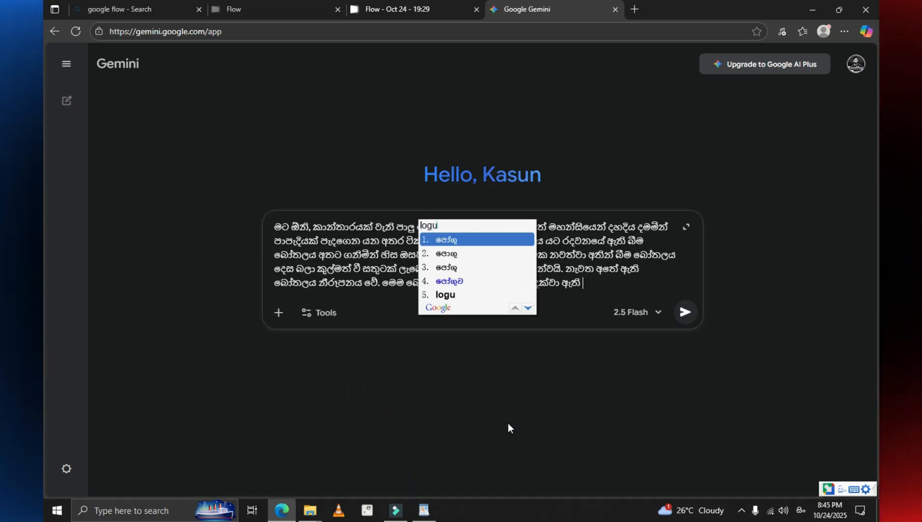
{"action": "type", "text": "ලෝගුව "}
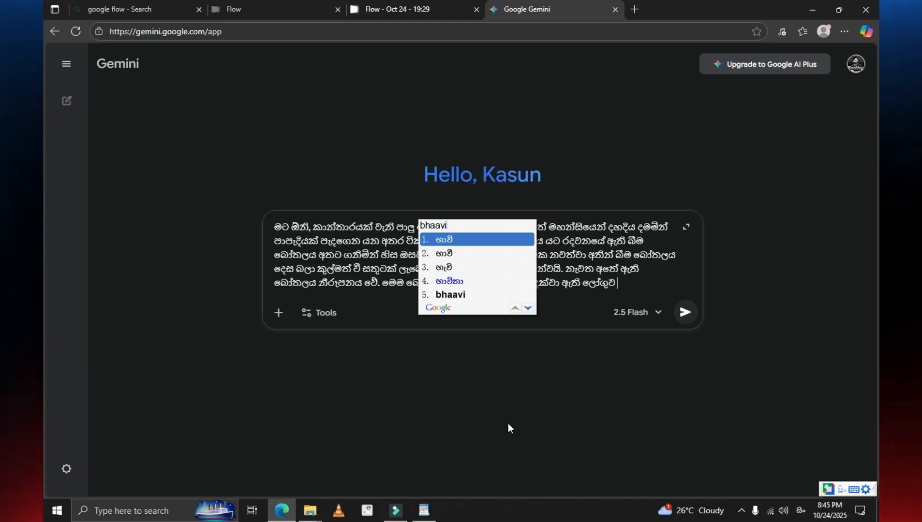
{"action": "type", "text": "භාවිතා කරන්න"}
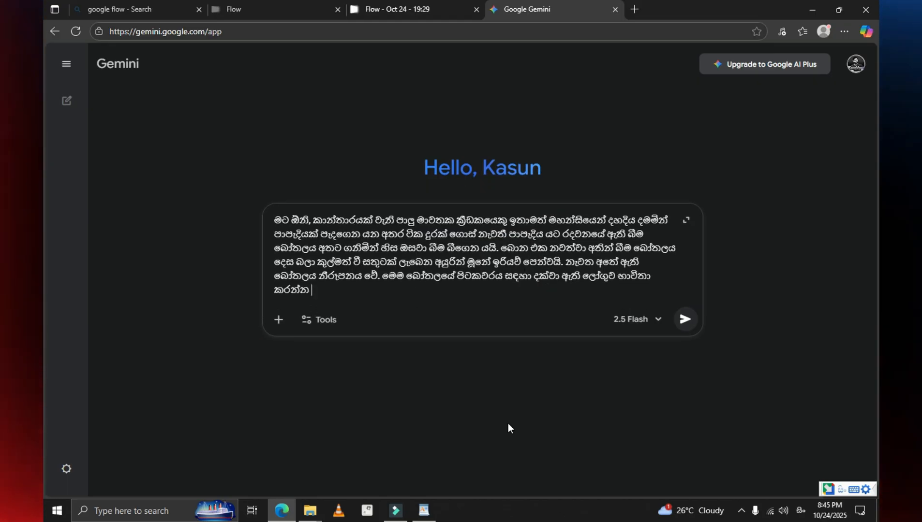
Step: Continue the Sinhala description with the athlete's refreshed, happy expression, a shot of the bottle in his hand, and the provided logo used for its packaging
{"action": "key", "text": "BackSpace"}
{"action": "type", "text": "."}
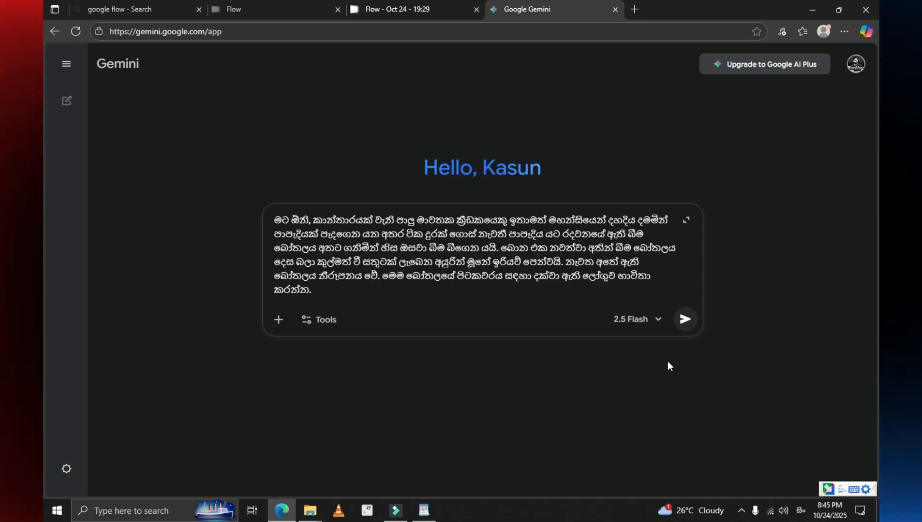
Step: End the request with "මෙයට prompt එකක් සකසා දෙන්න." and send it to Gemini
{"action": "type", "text": "me"}
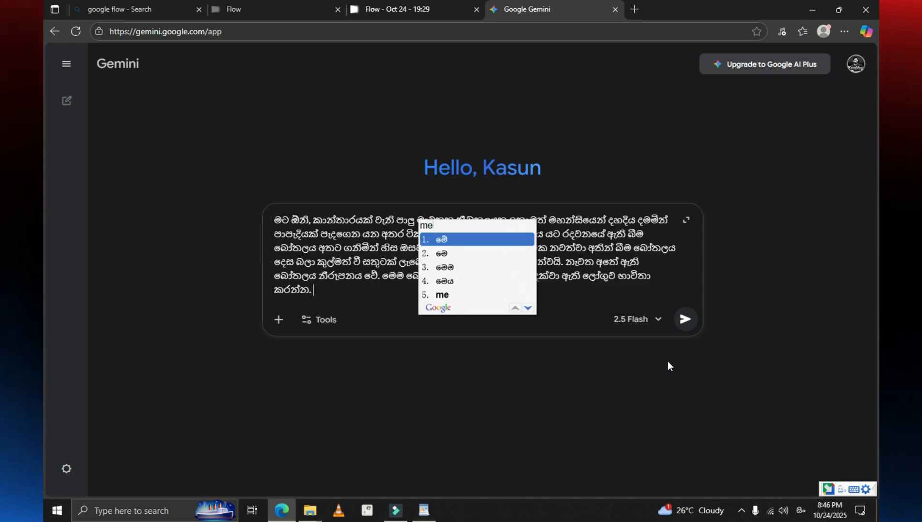
{"action": "type", "text": "yata pr"}
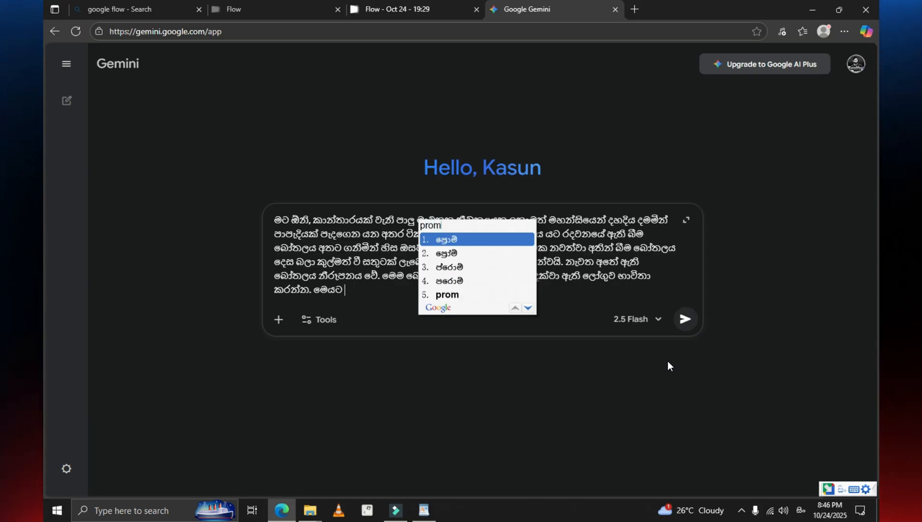
{"action": "type", "text": "ompt"}
{"action": "key", "text": "Down"}
{"action": "key", "text": "Down"}
{"action": "key", "text": "Down"}
{"action": "key", "text": "Down"}
{"action": "key", "text": "space"}
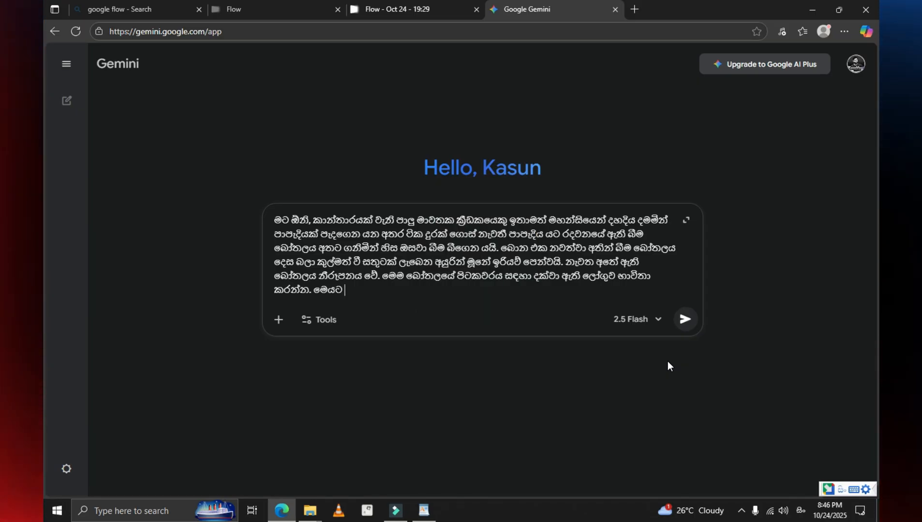
{"action": "type", "text": "e"}
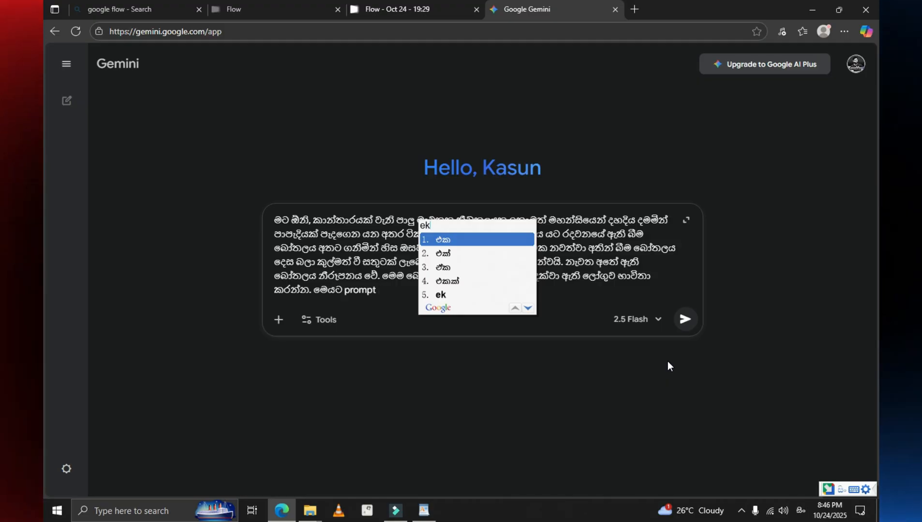
{"action": "type", "text": "kak"}
{"action": "key", "text": "space"}
{"action": "type", "text": "sakasaa"}
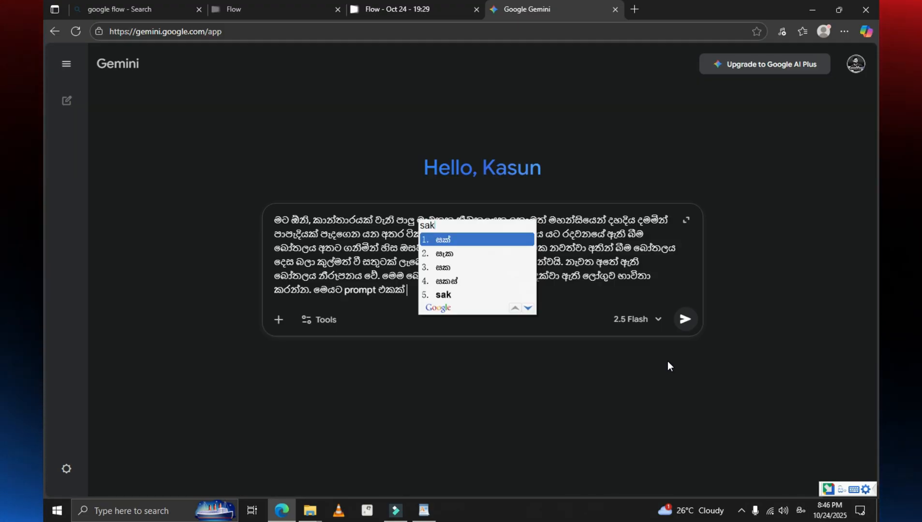
{"action": "key", "text": "space"}
{"action": "type", "text": "denna."}
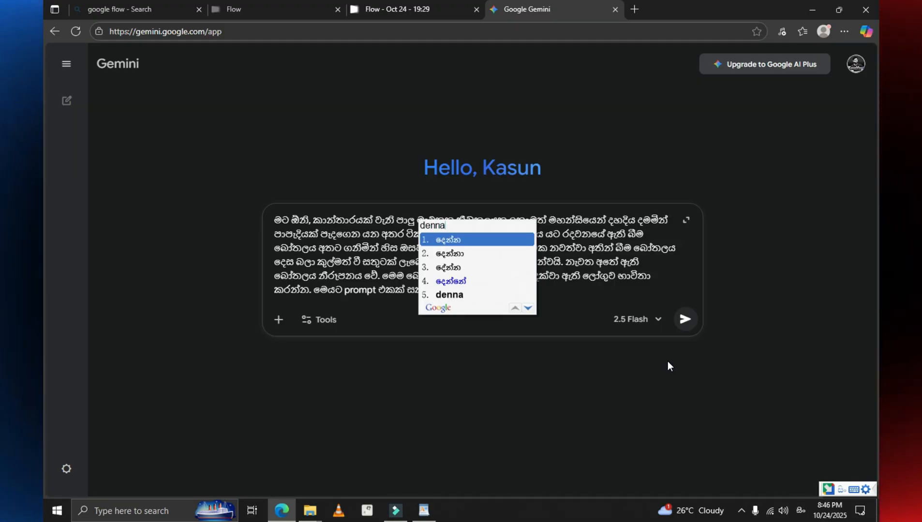
{"action": "key", "text": "Return"}
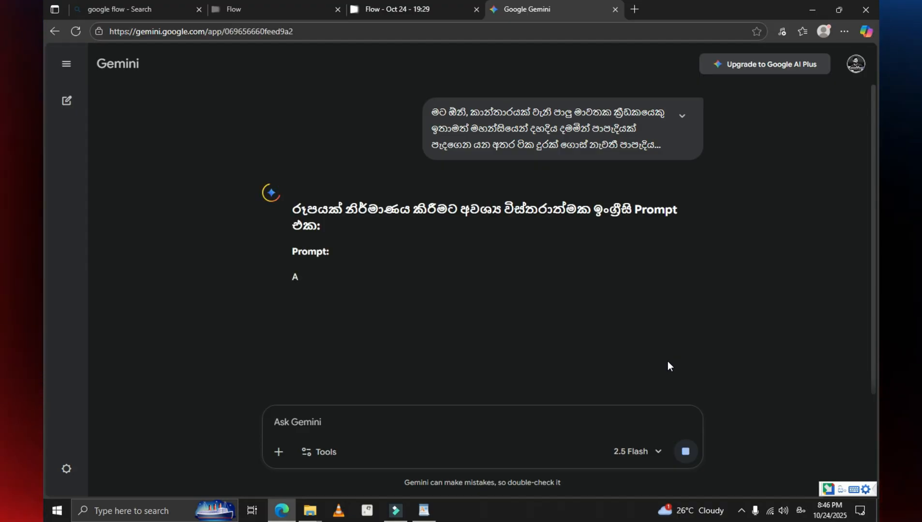
Step: Copy the first English prompt paragraph, from "A highly detailed, cinematic shot" through "logo on its label/sleeve.", out of Gemini's reply
{"action": "scroll", "coordinate": [570, 347], "scroll_direction": "down", "scroll_amount": 6}
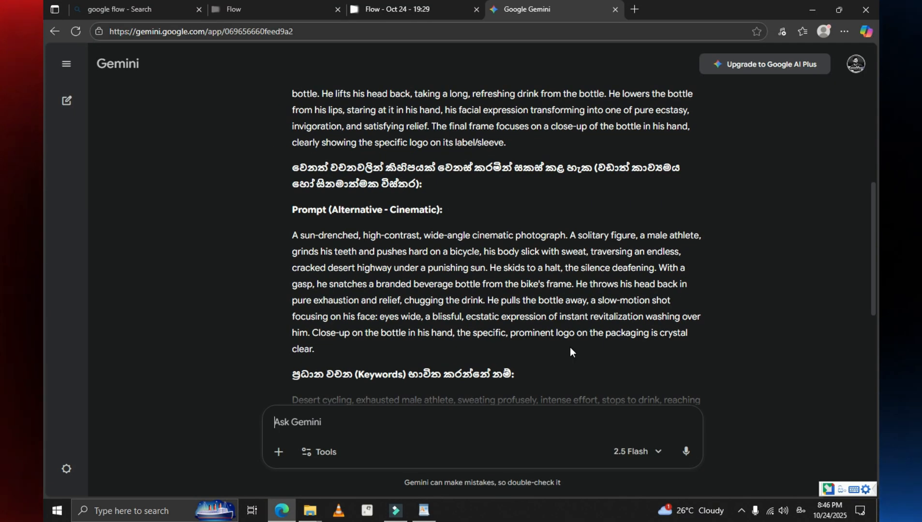
{"action": "scroll", "coordinate": [569, 347], "scroll_direction": "down", "scroll_amount": 2}
{"action": "scroll", "coordinate": [597, 357], "scroll_direction": "up", "scroll_amount": 6}
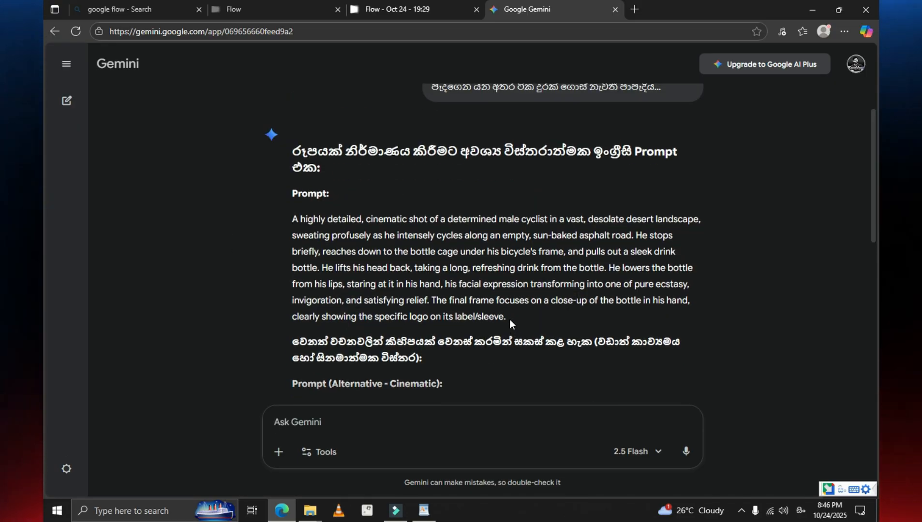
{"action": "left_click_drag", "start_coordinate": [508, 318], "coordinate": [304, 220]}
{"action": "right_click", "coordinate": [308, 233]}
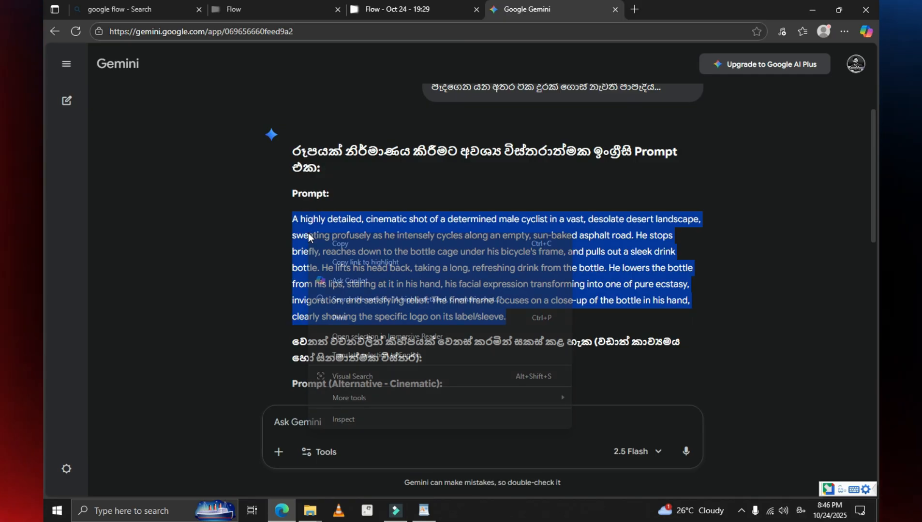
{"action": "left_click", "coordinate": [340, 243]}
Step: Return to the Flow project "Oct 24 - 19:29" and change the generation mode to Ingredients to Video
{"action": "left_click", "coordinate": [416, 11]}
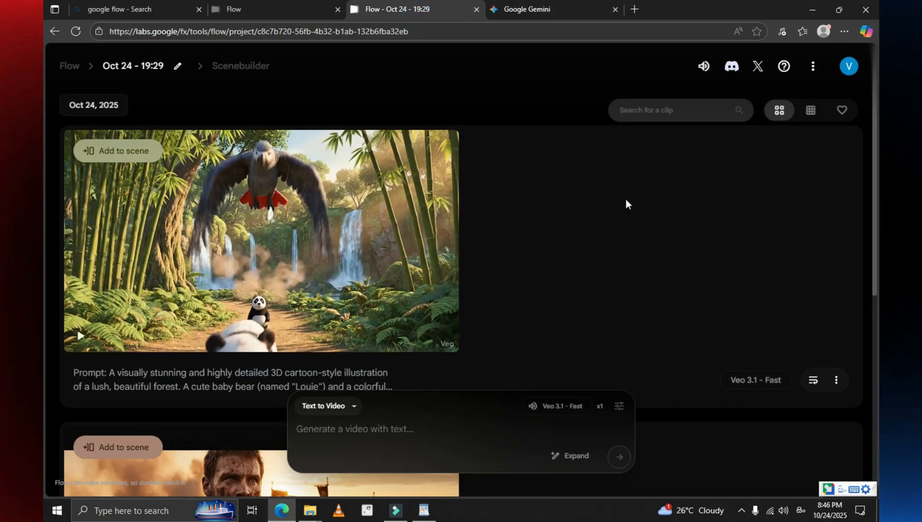
{"action": "scroll", "coordinate": [620, 269], "scroll_direction": "down", "scroll_amount": 3}
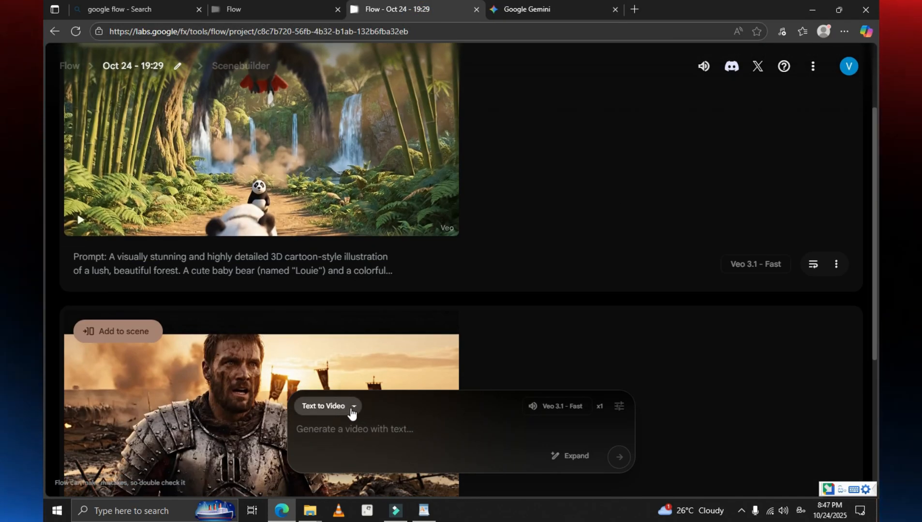
{"action": "left_click", "coordinate": [352, 410]}
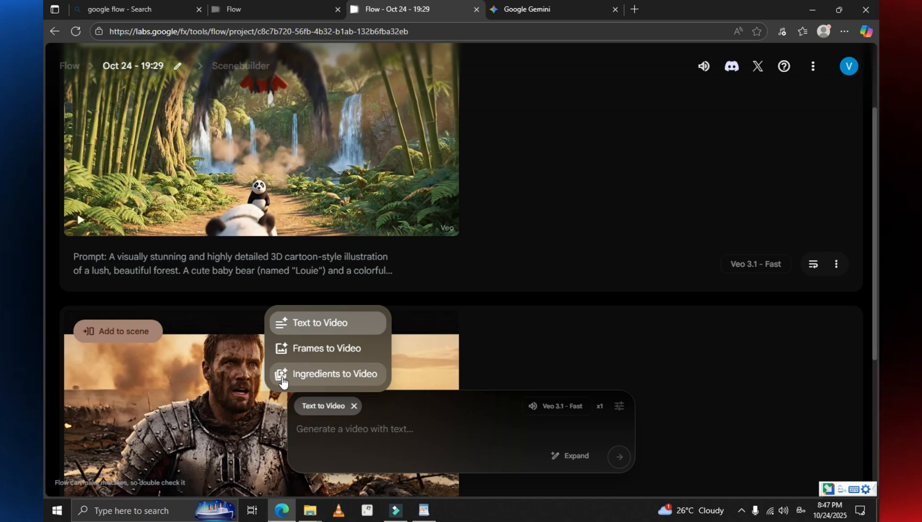
{"action": "left_click", "coordinate": [334, 375]}
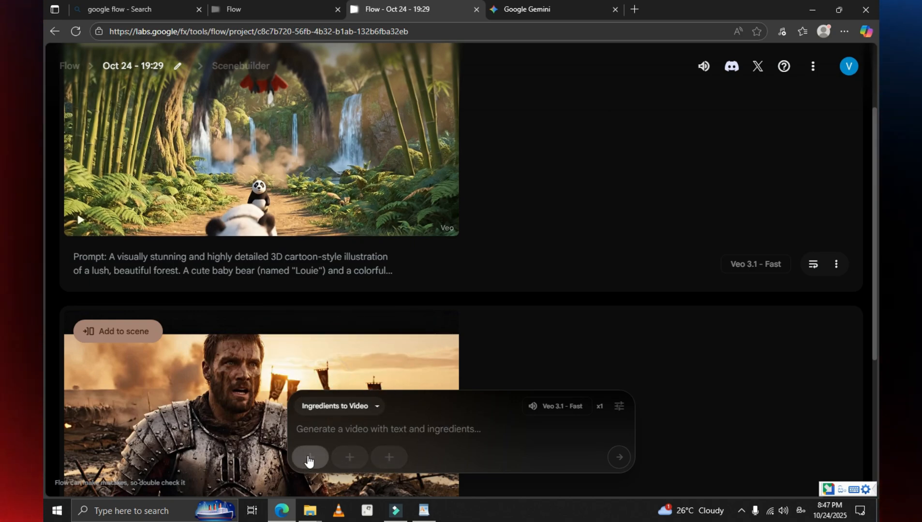
Step: Upload the "lable fd" picture from the Pic folder as the first ingredient, agreeing to the content rights notice
{"action": "left_click", "coordinate": [312, 460]}
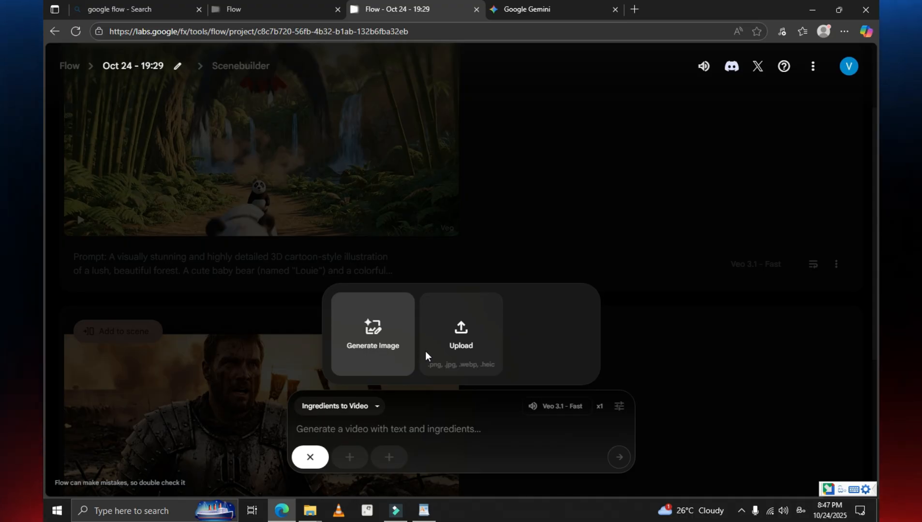
{"action": "left_click", "coordinate": [448, 354]}
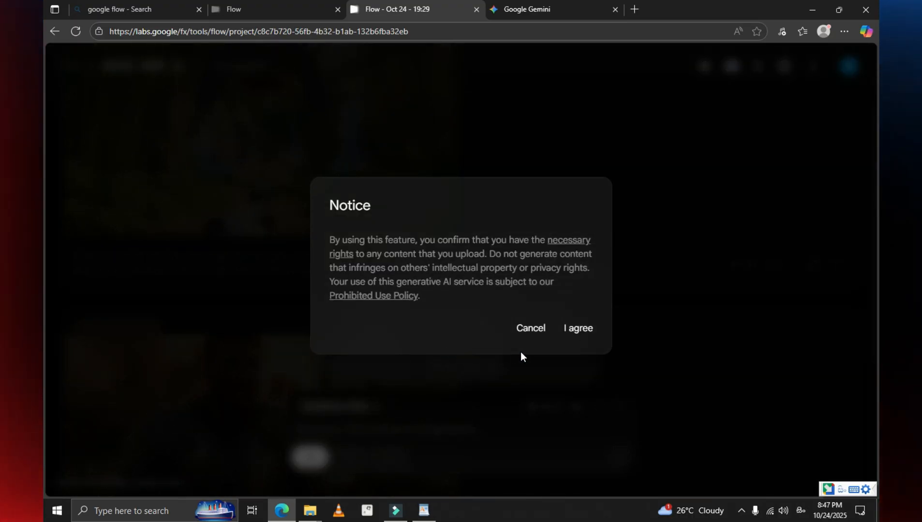
{"action": "left_click", "coordinate": [576, 332]}
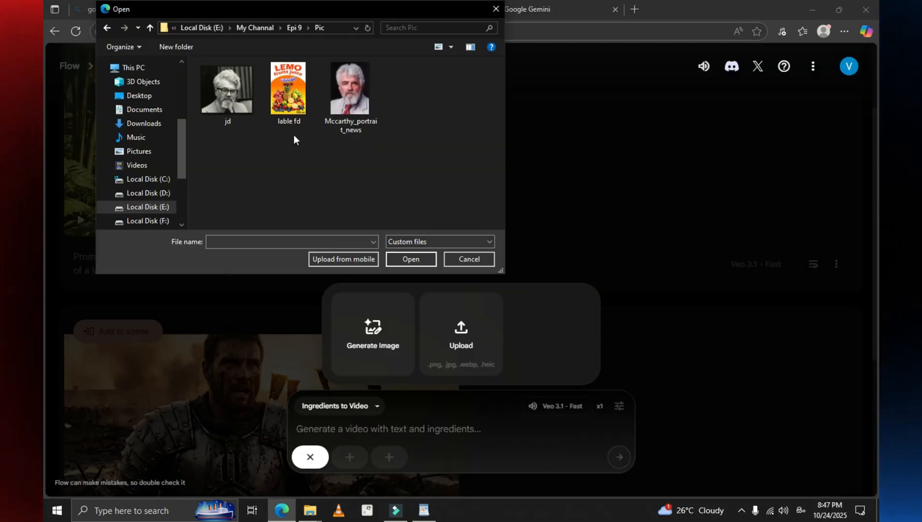
{"action": "left_click", "coordinate": [286, 101]}
{"action": "left_click", "coordinate": [410, 259]}
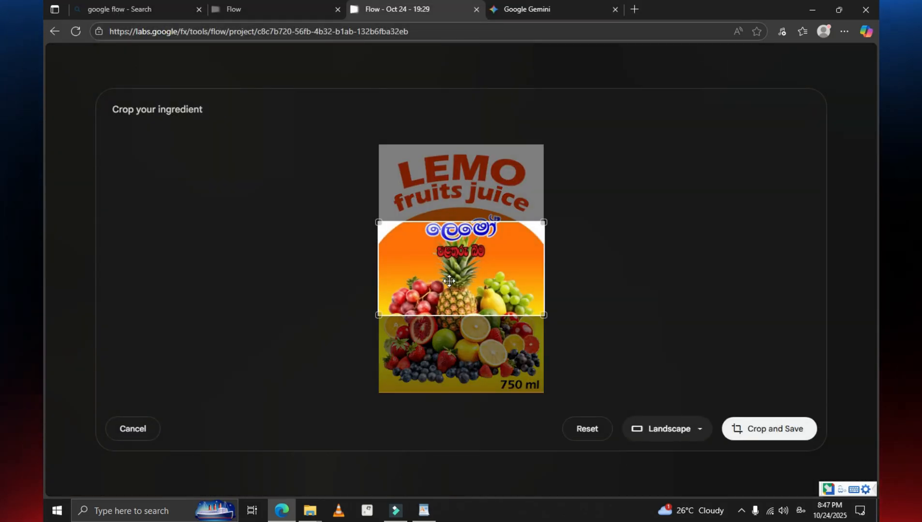
Step: Crop the uploaded juice label to Portrait format and save it as the ingredient
{"action": "left_click", "coordinate": [699, 429]}
{"action": "left_click", "coordinate": [653, 372]}
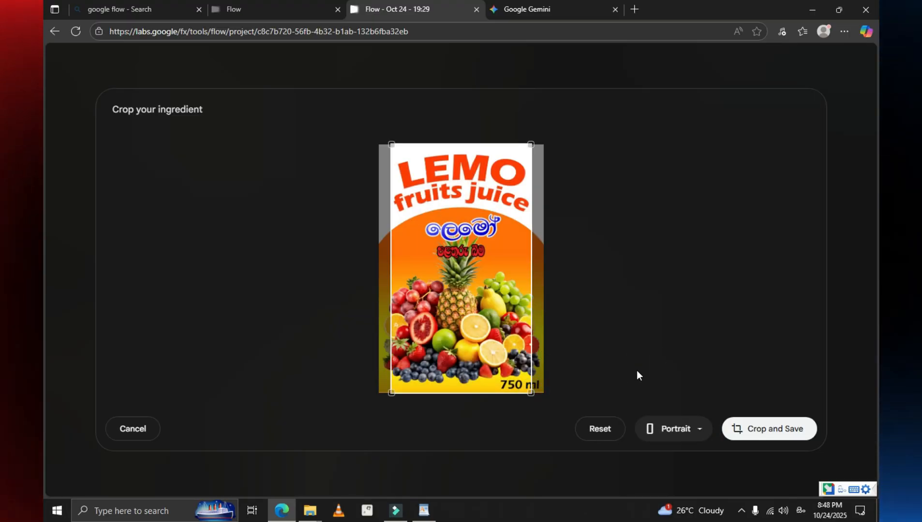
{"action": "left_click", "coordinate": [757, 434]}
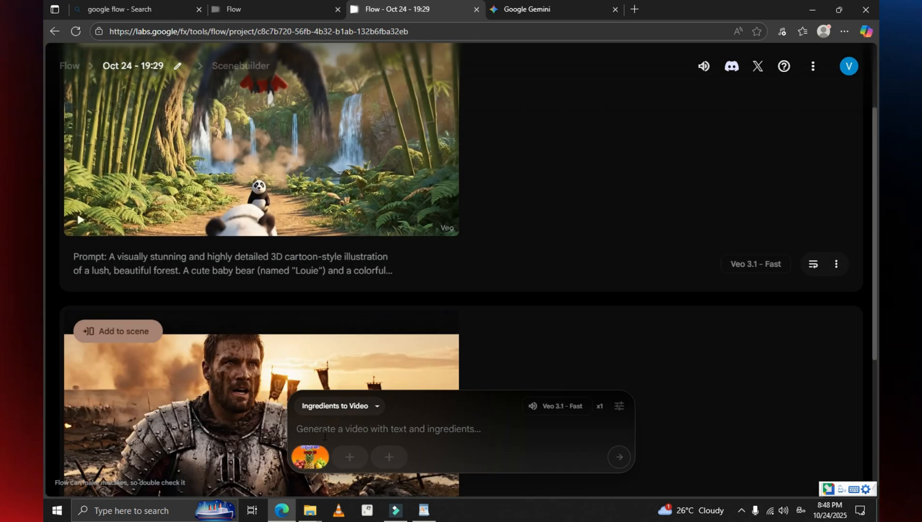
Step: Paste the copied desert cyclist prompt alongside the juice label ingredient and generate the video with Veo 3.1 - Fast
{"action": "left_click", "coordinate": [336, 434]}
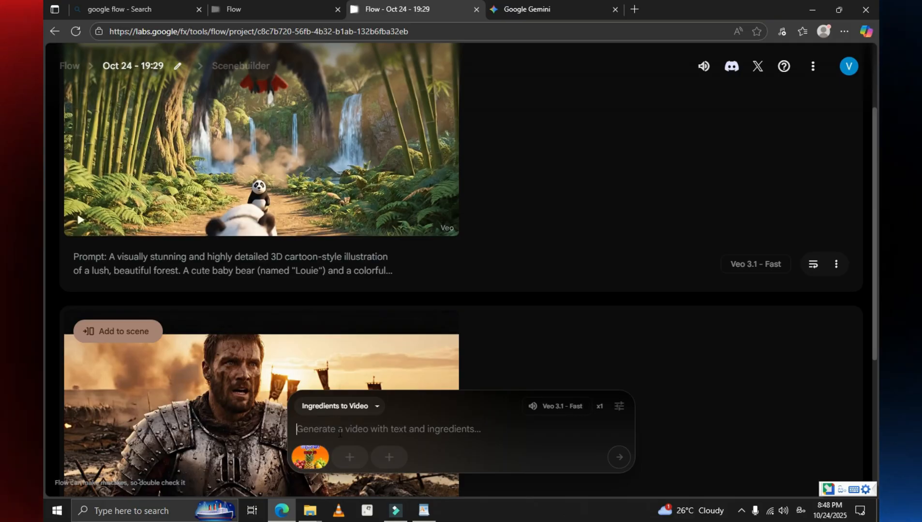
{"action": "right_click", "coordinate": [340, 433]}
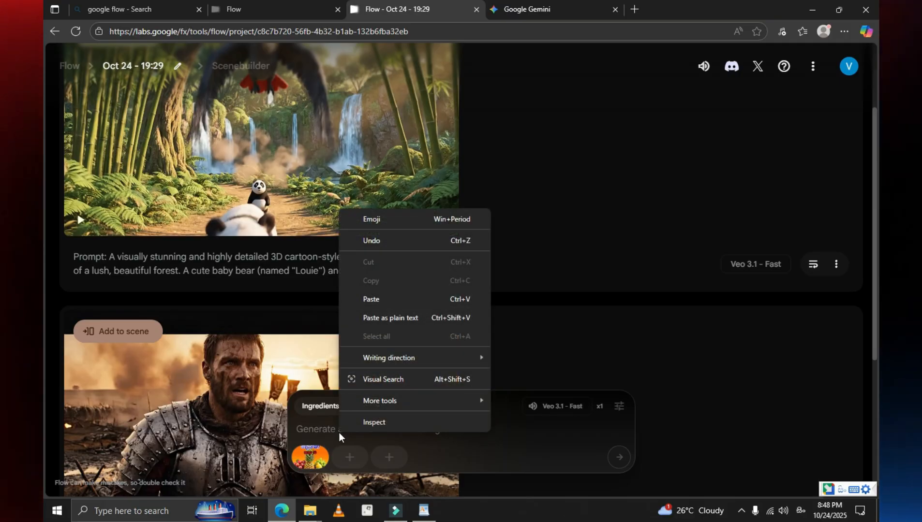
{"action": "left_click", "coordinate": [370, 300]}
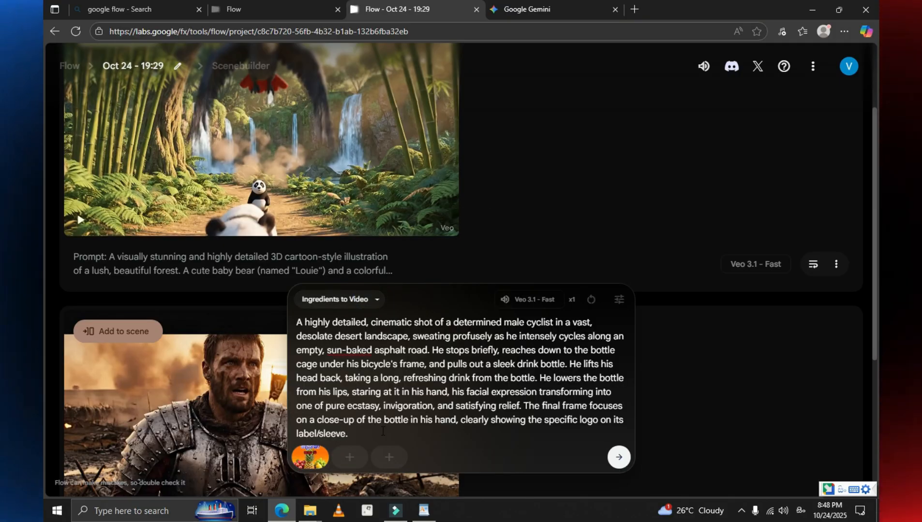
{"action": "left_click", "coordinate": [618, 462]}
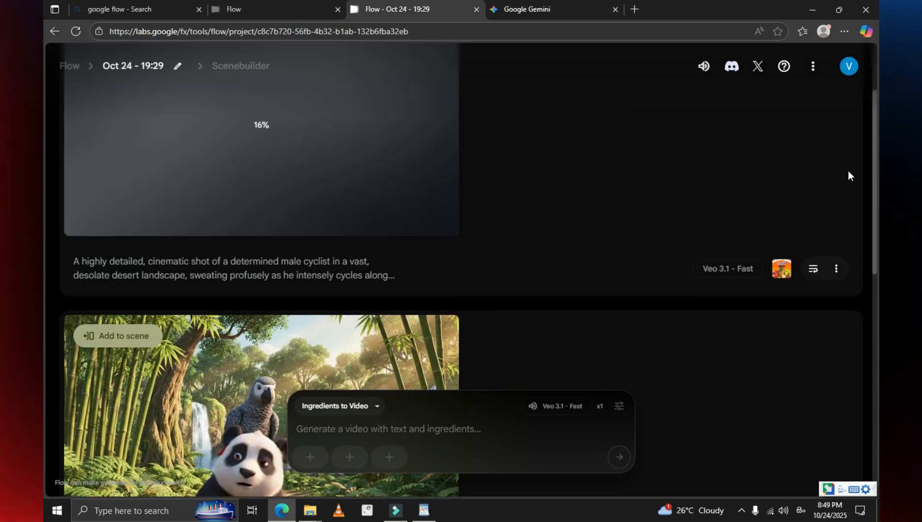
Step: Watch the newly generated desert cyclist clip in full screen, then return to the project's clip list
{"action": "scroll", "coordinate": [848, 176], "scroll_direction": "up", "scroll_amount": 2}
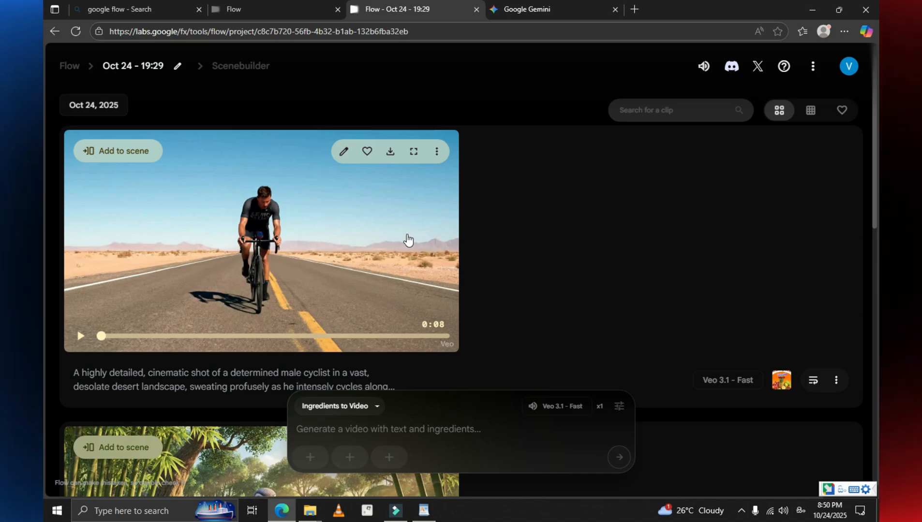
{"action": "left_click", "coordinate": [414, 150]}
{"action": "left_click", "coordinate": [69, 491]}
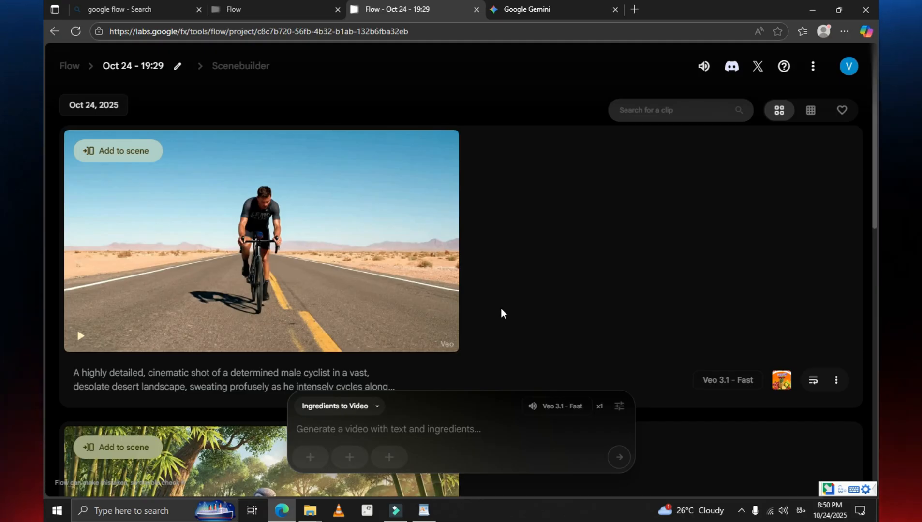
{"action": "mouse_move", "coordinate": [78, 336]}
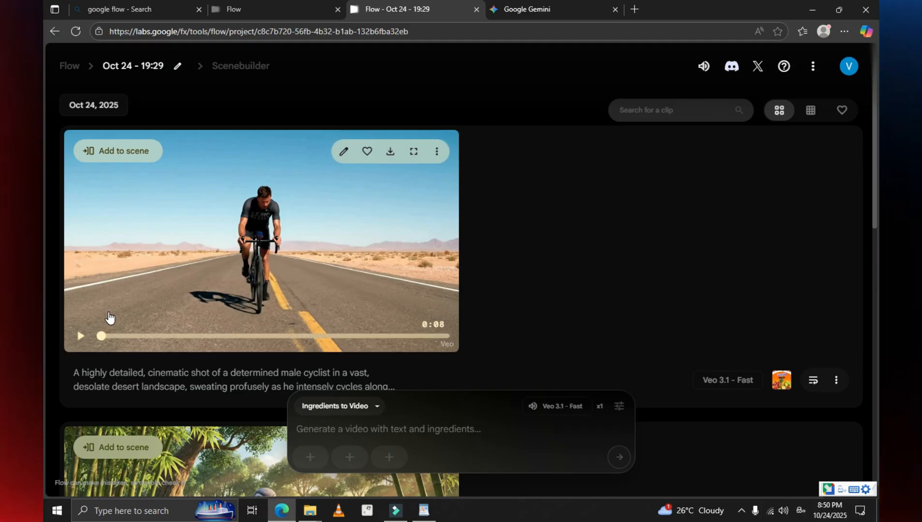